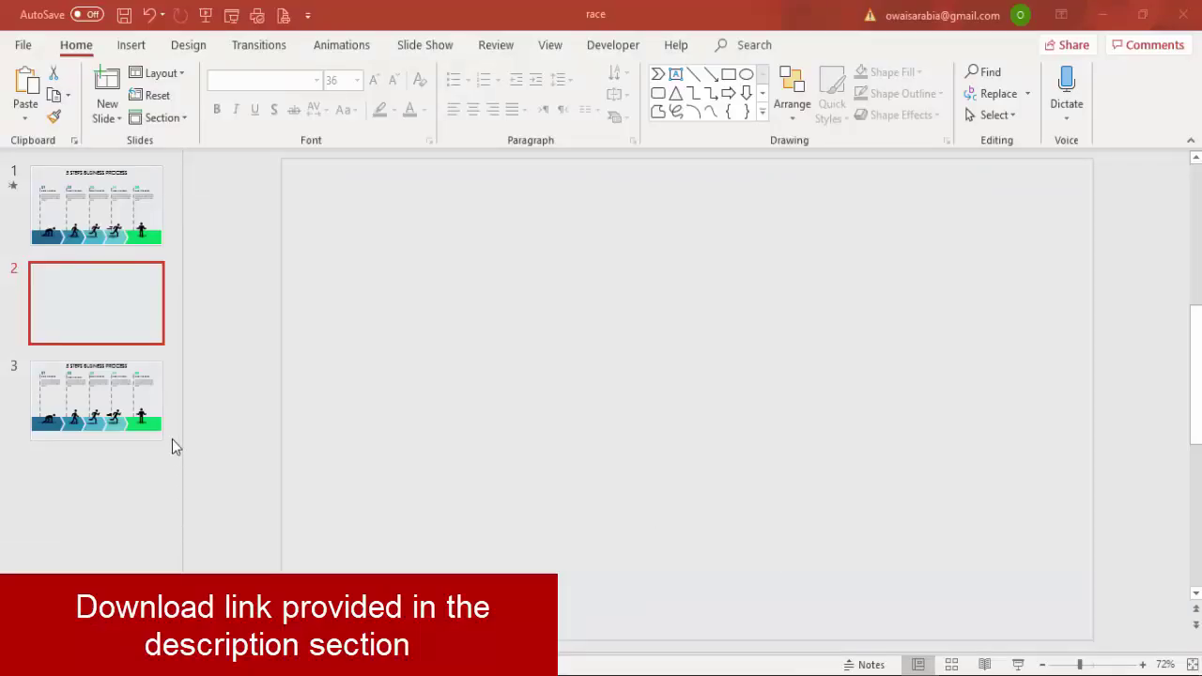
Draw a full-width 13.33" by 1.45" blue rectangle across the lower slide, with no outline
click(133, 49)
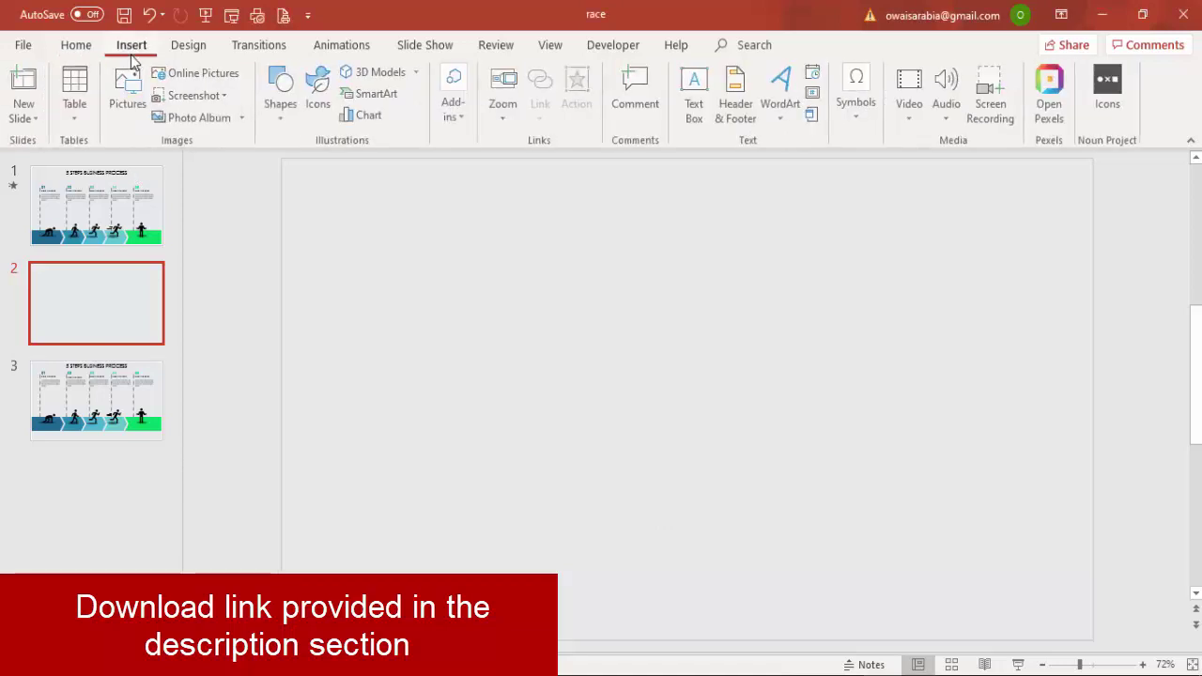
click(283, 122)
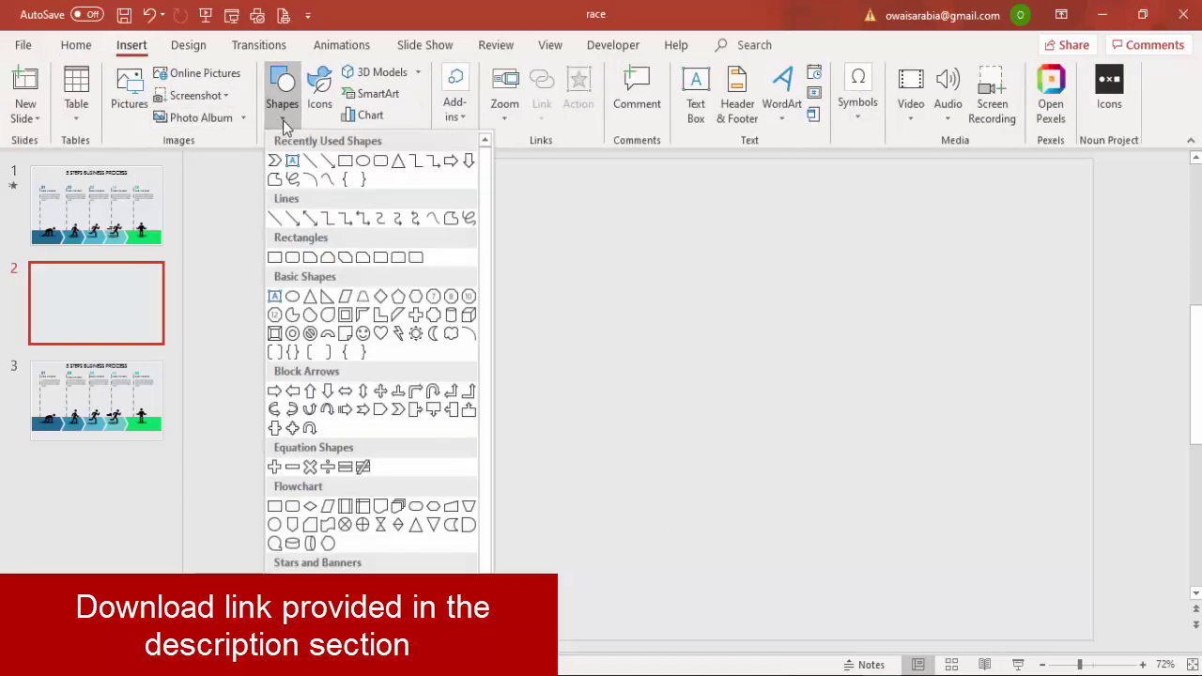
click(274, 258)
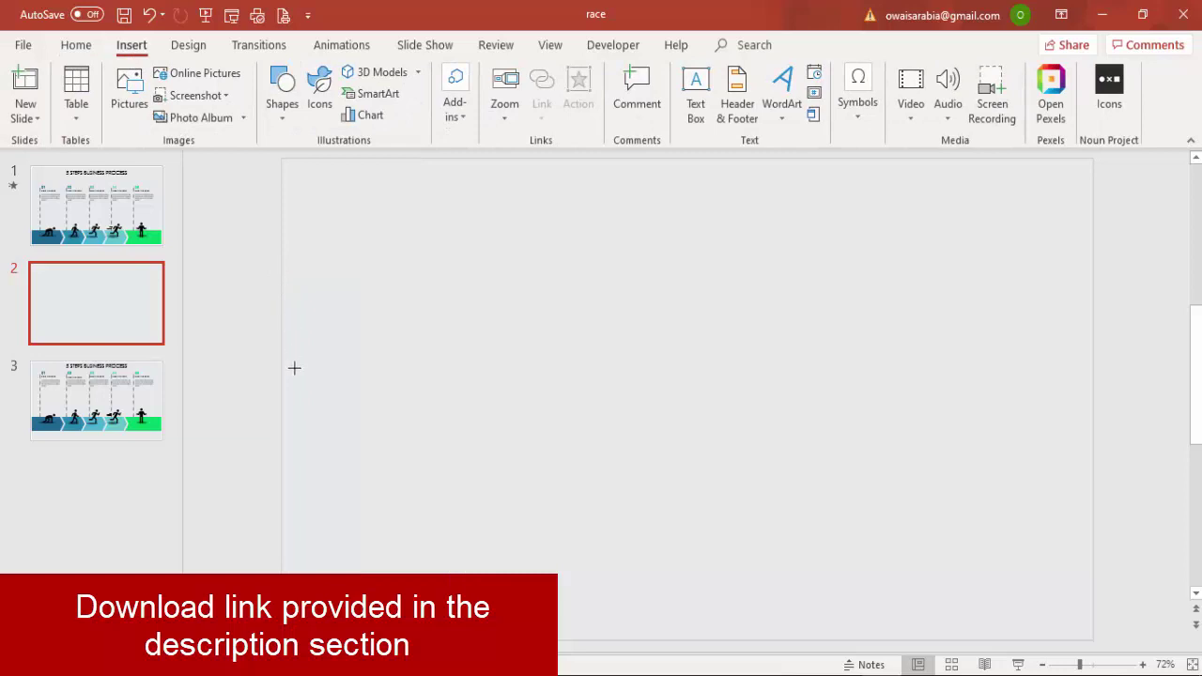
mouse_move(282, 419)
mouse_down()
mouse_move(327, 419)
mouse_move(829, 547)
mouse_move(998, 513)
mouse_move(1096, 512)
mouse_up()
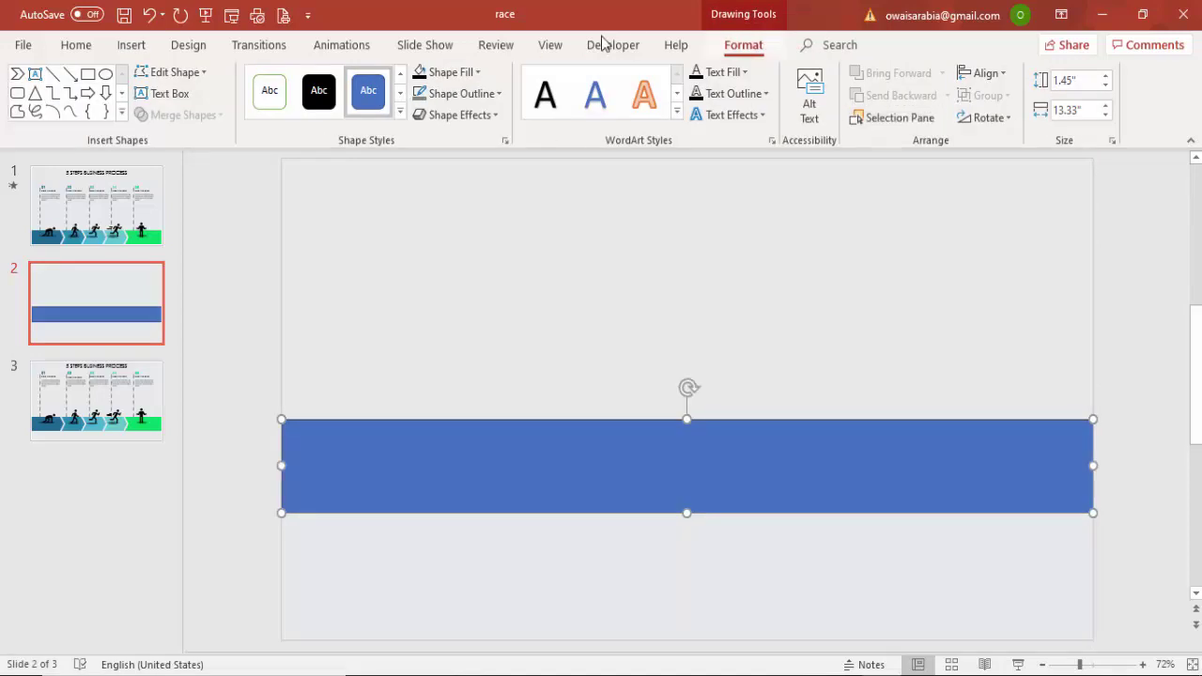
click(461, 98)
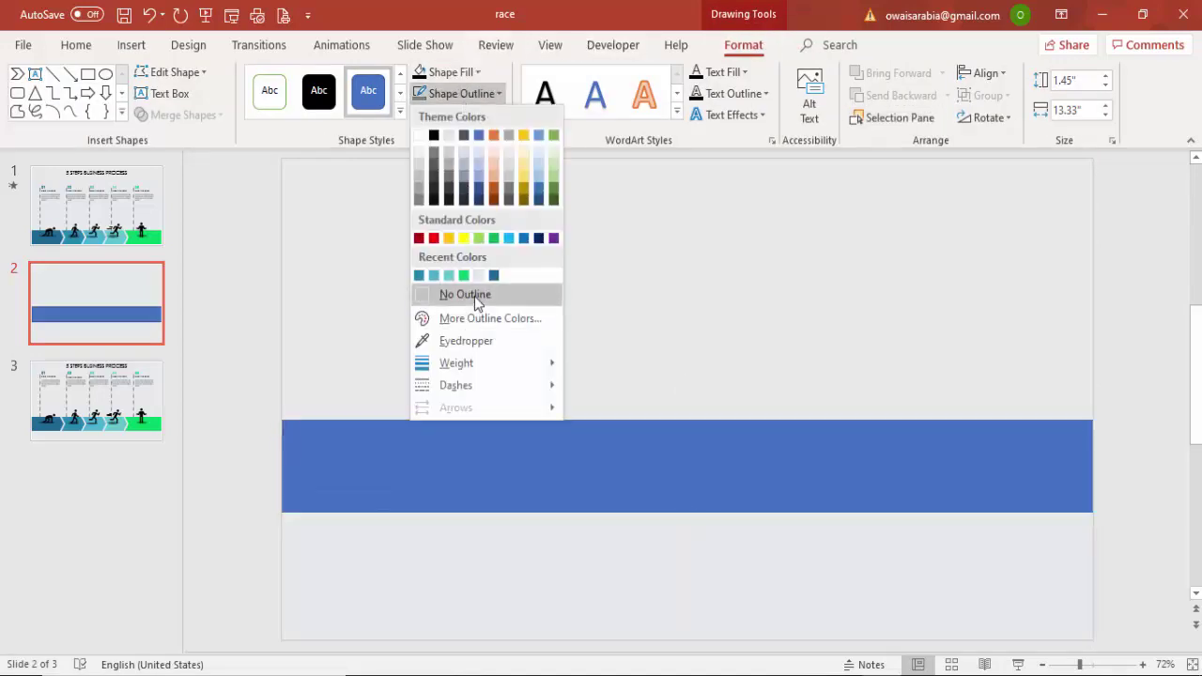
click(475, 295)
click(416, 263)
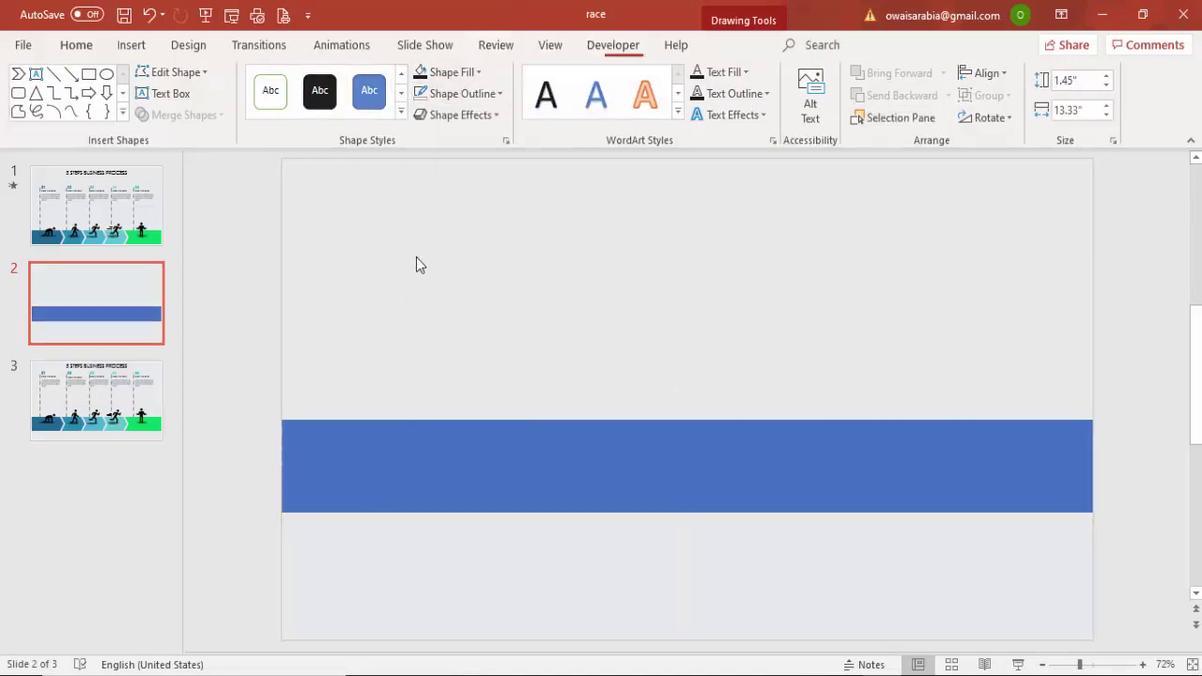
click(131, 46)
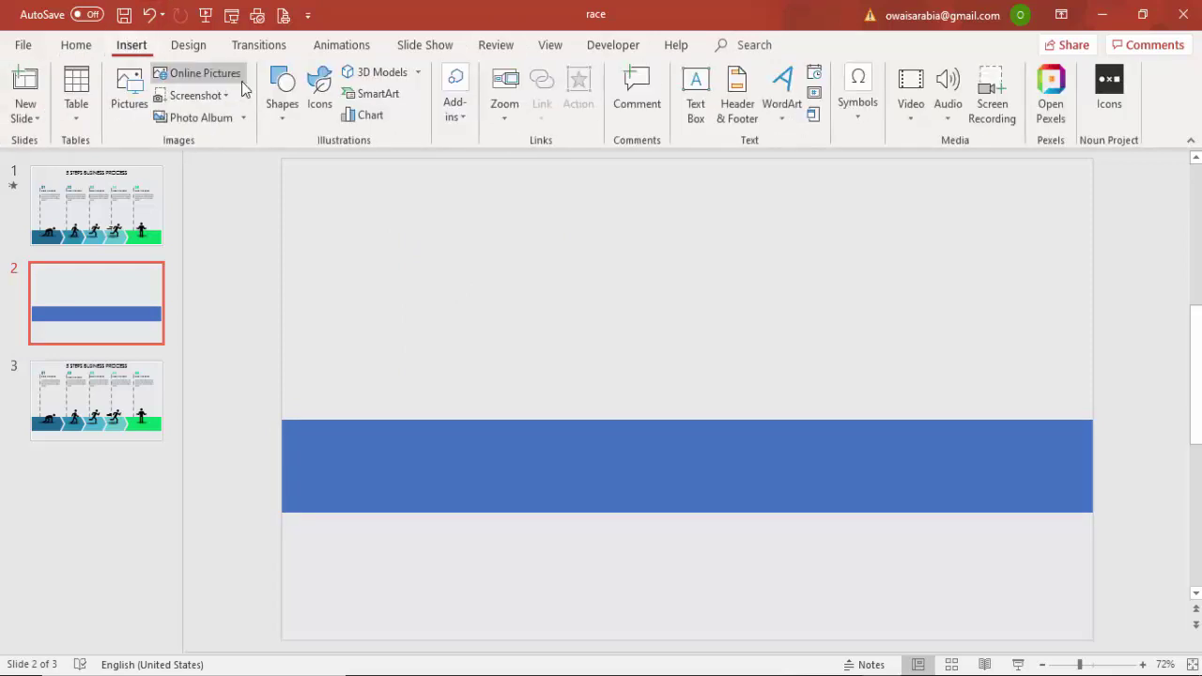
Draw a chevron arrow above the blue bar and make it narrower
click(284, 111)
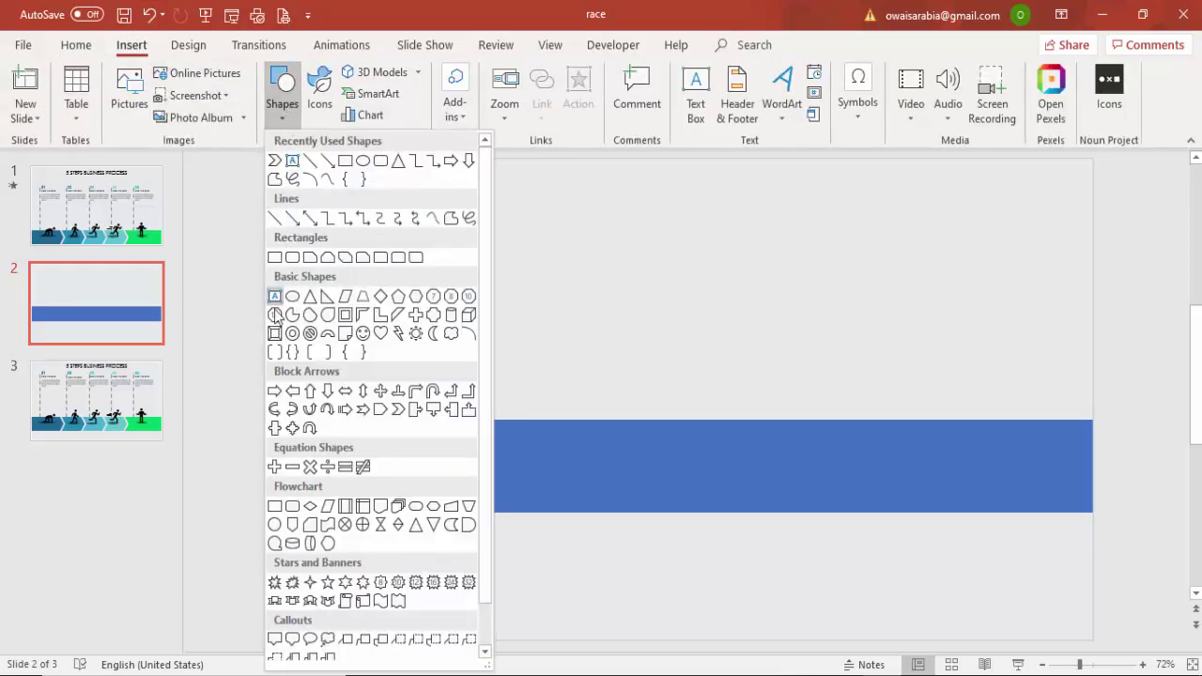
click(398, 411)
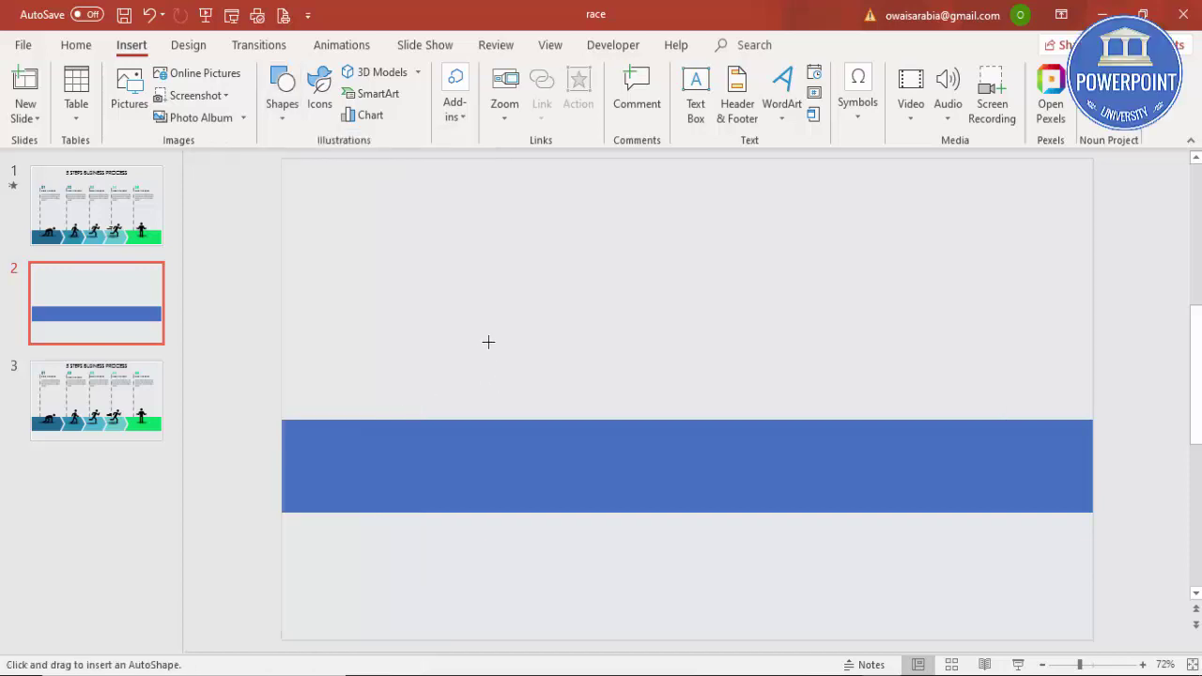
mouse_move(477, 298)
mouse_down()
mouse_move(529, 360)
mouse_move(545, 419)
mouse_up()
drag(509, 298, 496, 296)
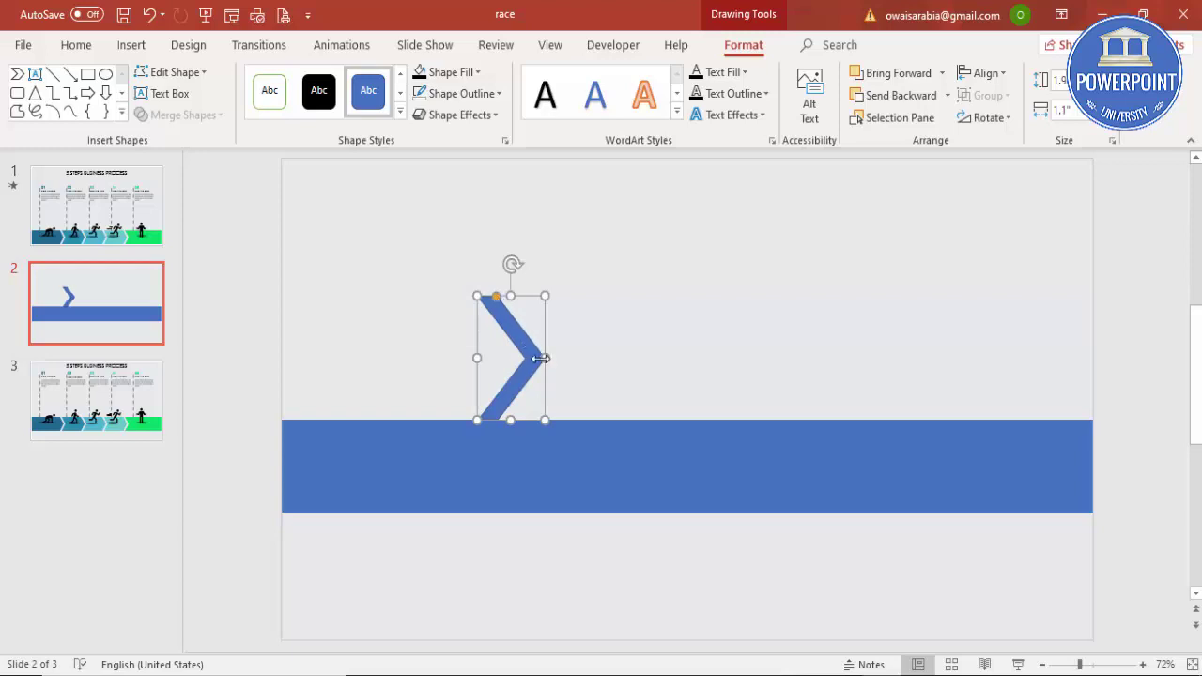
drag(536, 354, 521, 356)
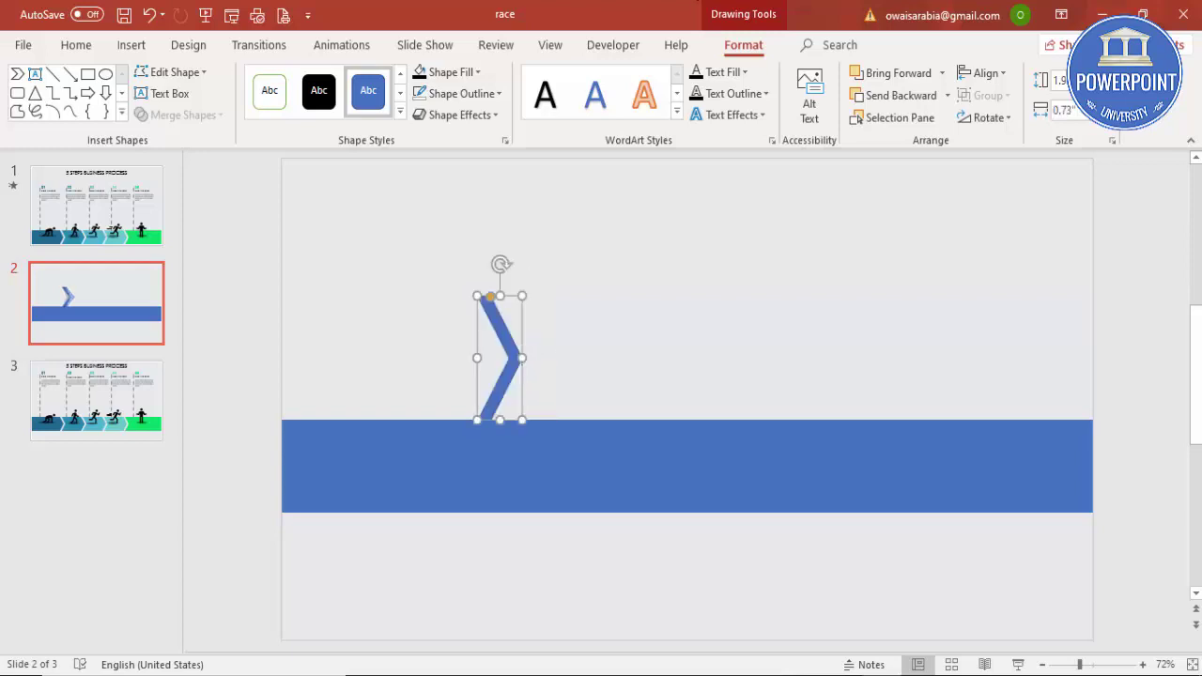
Remove the chevron's outline, fill it black, and move it onto the bar's left part
click(483, 94)
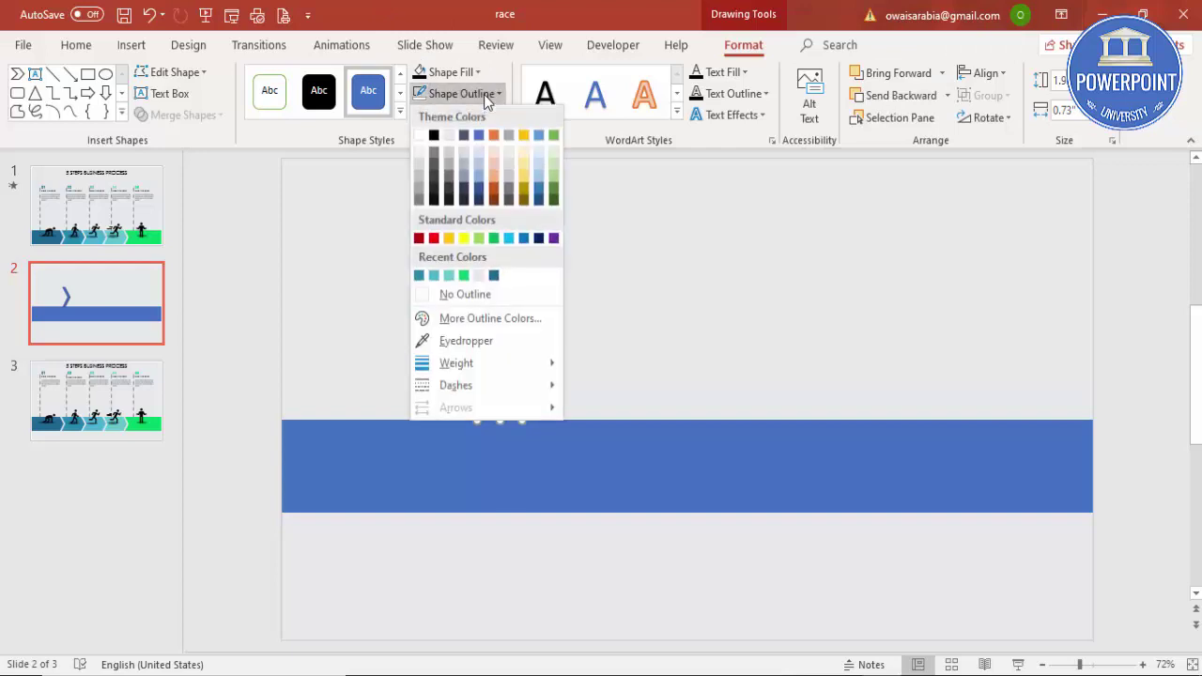
click(470, 292)
click(417, 73)
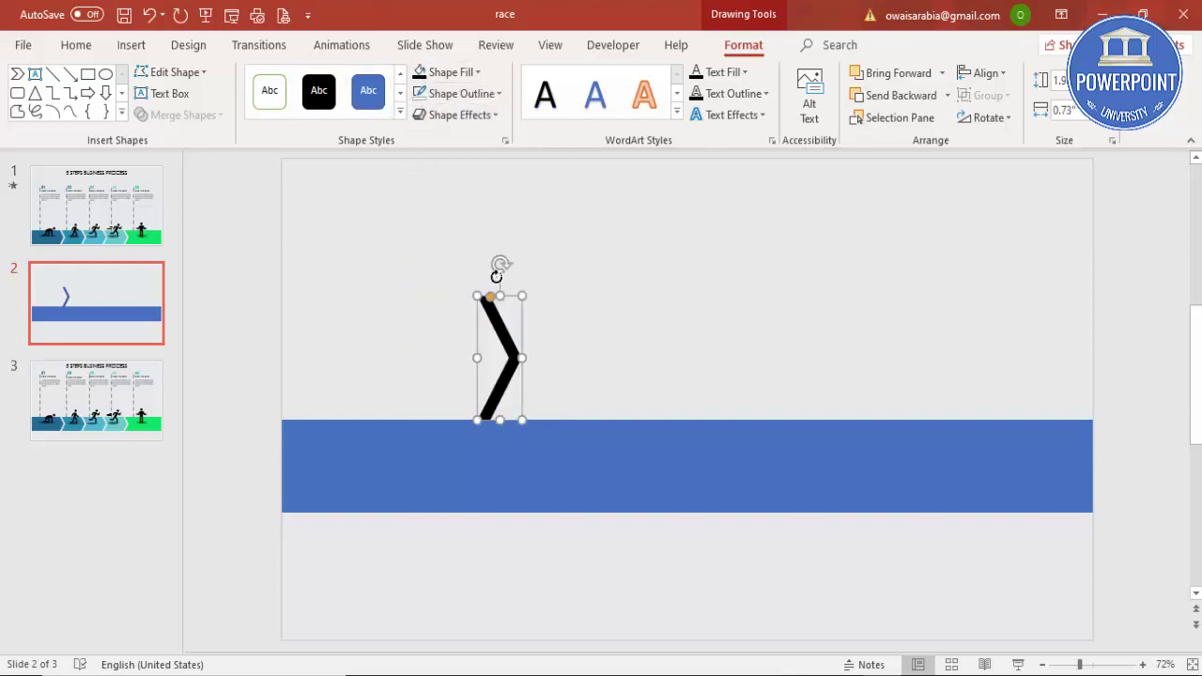
drag(520, 339, 591, 451)
Duplicate the black chevron with Ctrl+D and nudge the right-most copy further right
key(ctrl+d)
key(ctrl+d)
key(ctrl+d)
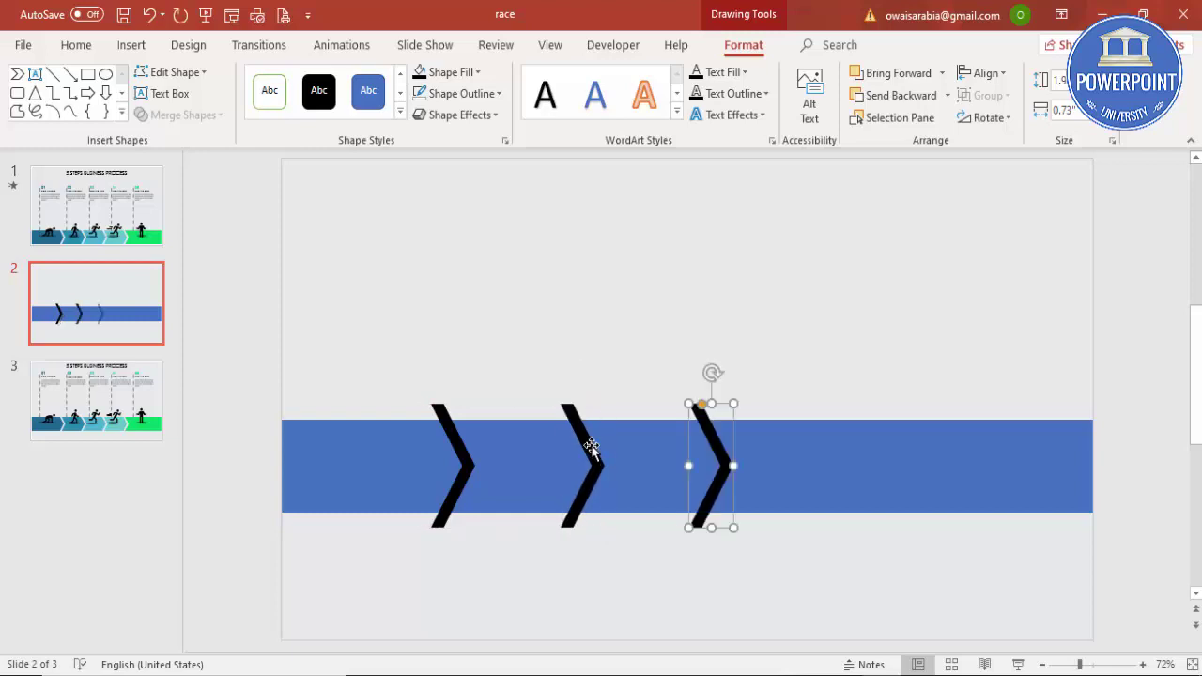
drag(873, 451, 874, 451)
key(Right)
key(Right)
key(Right)
key(Right)
key(Right)
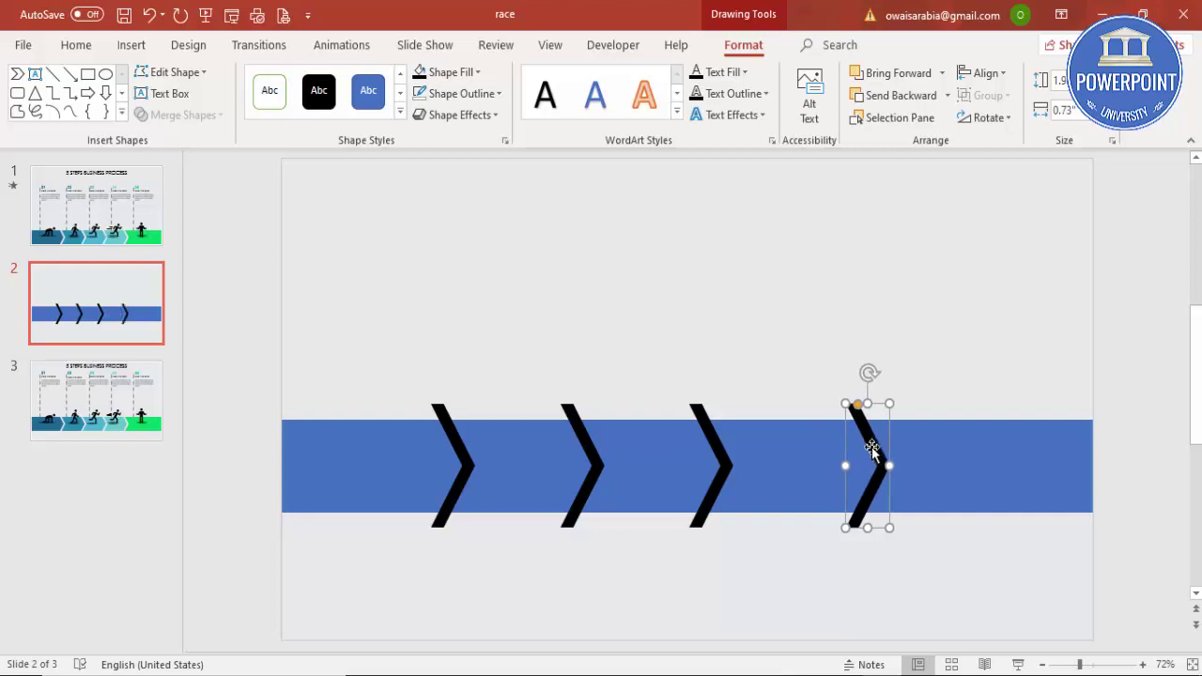
Distribute all four chevrons horizontally so they are evenly spaced
click(447, 428)
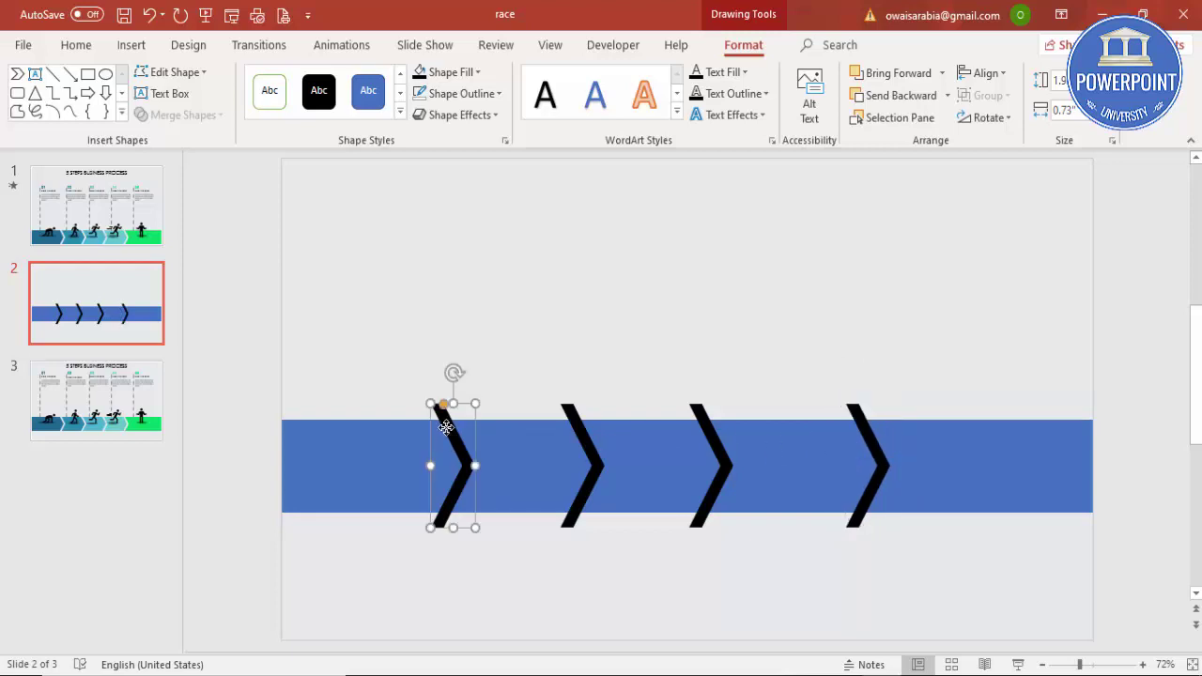
shift+click(565, 413)
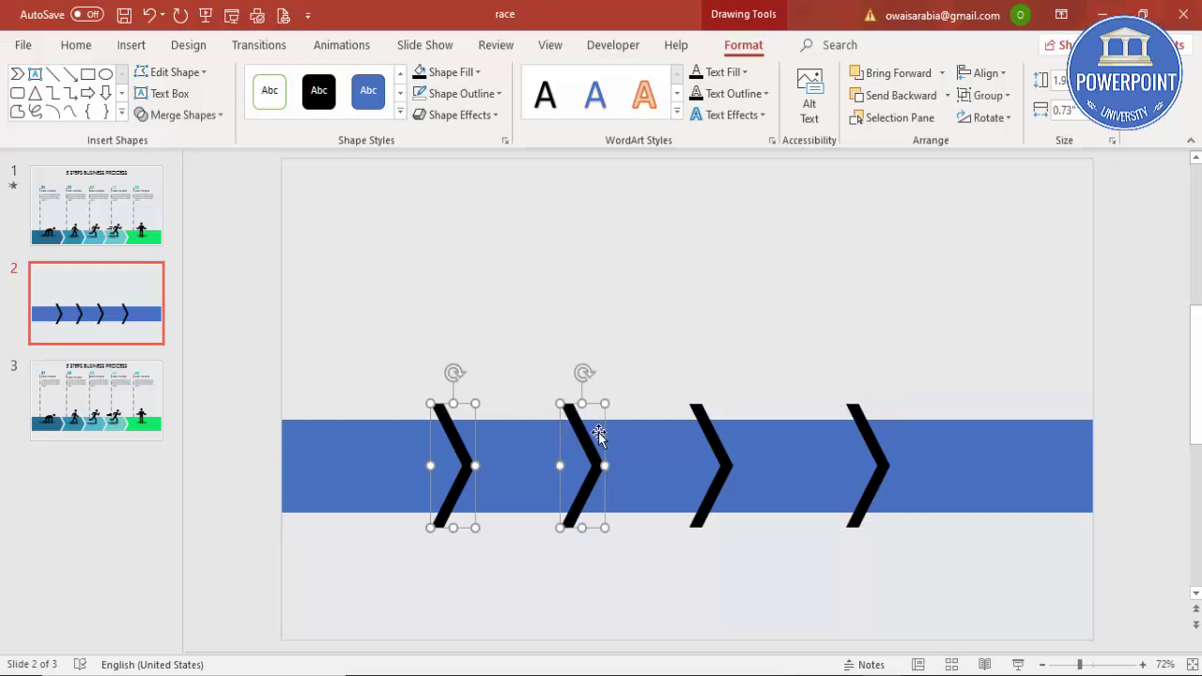
shift+click(699, 419)
shift+click(866, 415)
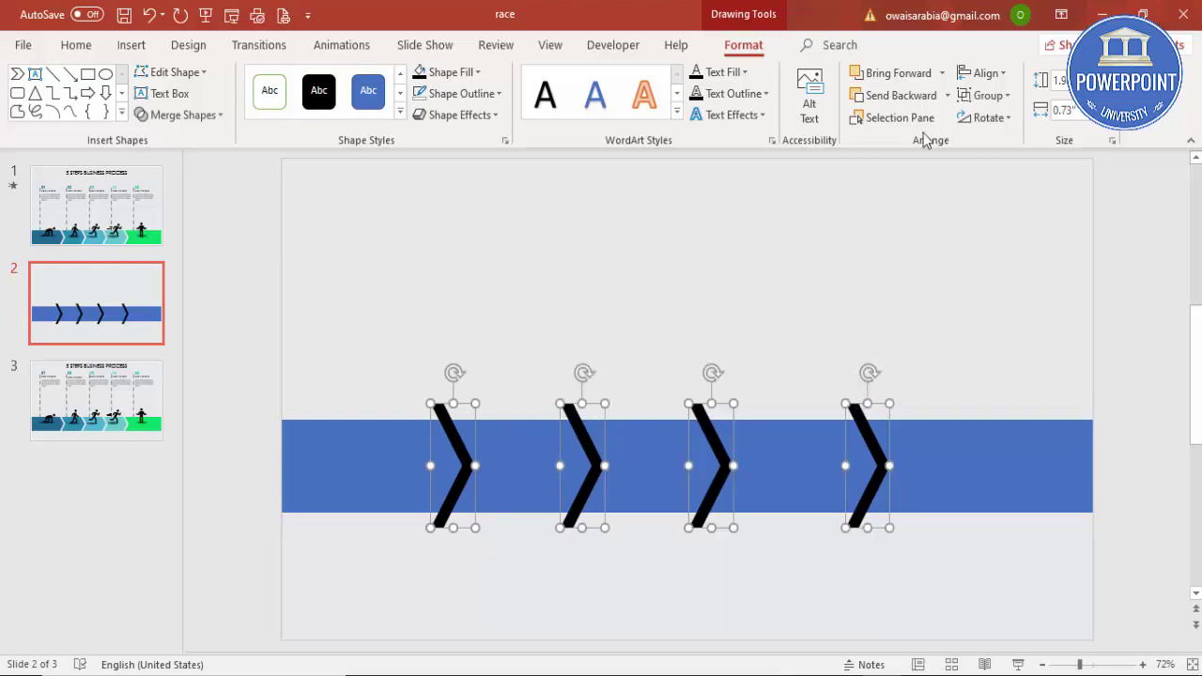
click(991, 79)
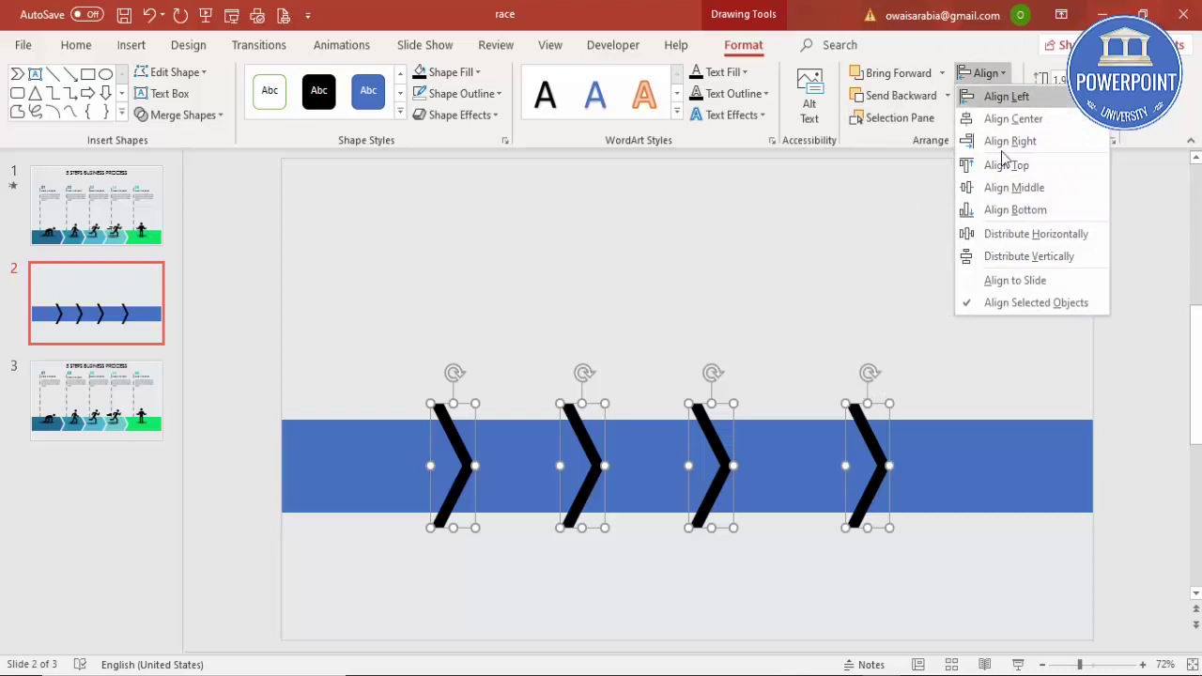
click(1026, 237)
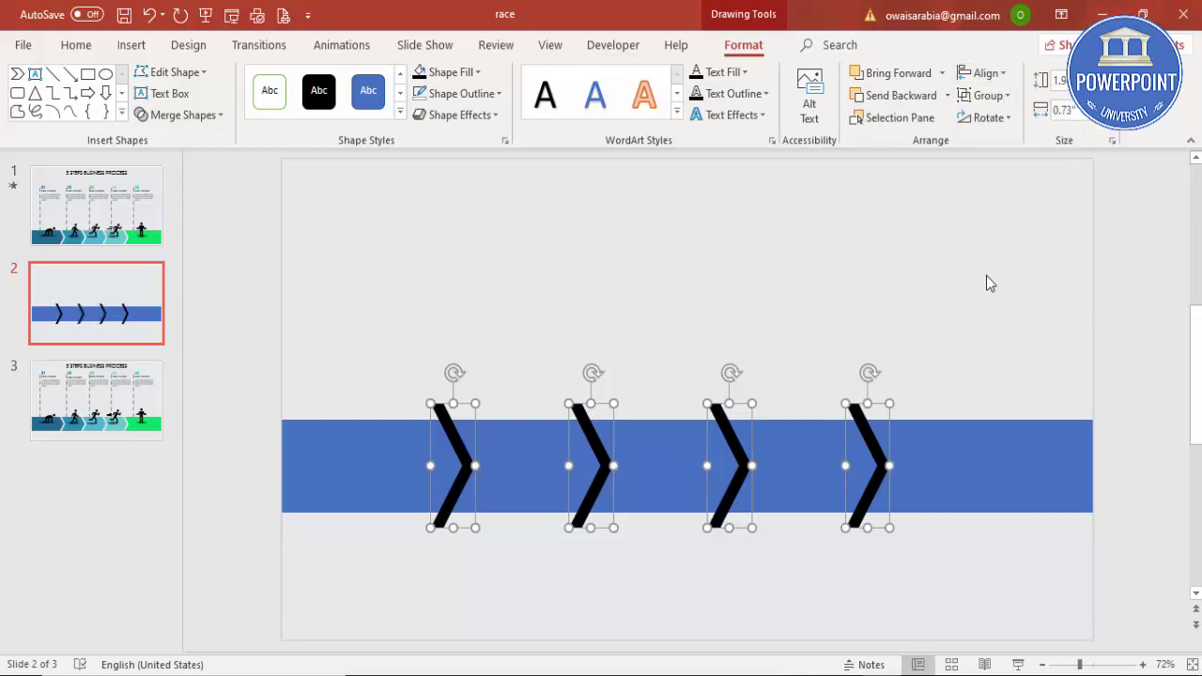
click(832, 269)
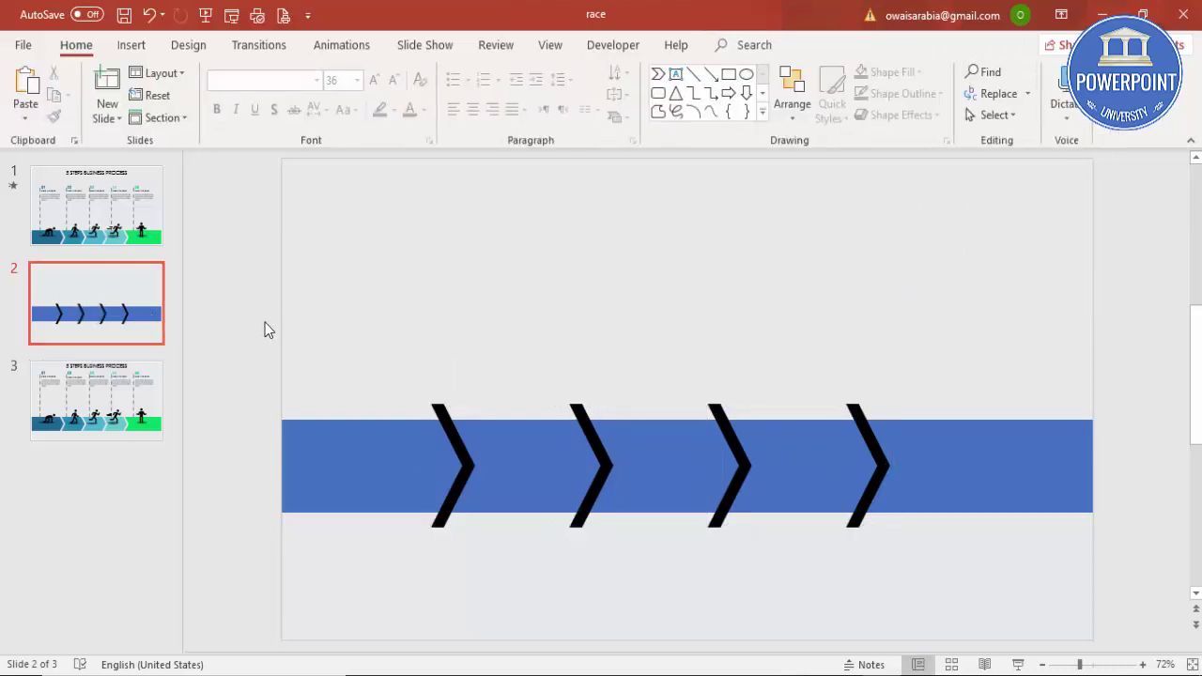
Fragment the bar and four chevrons into separate pieces with Merge Shapes > Fragment
mouse_move(254, 321)
mouse_down()
mouse_move(549, 430)
mouse_move(1121, 550)
mouse_up()
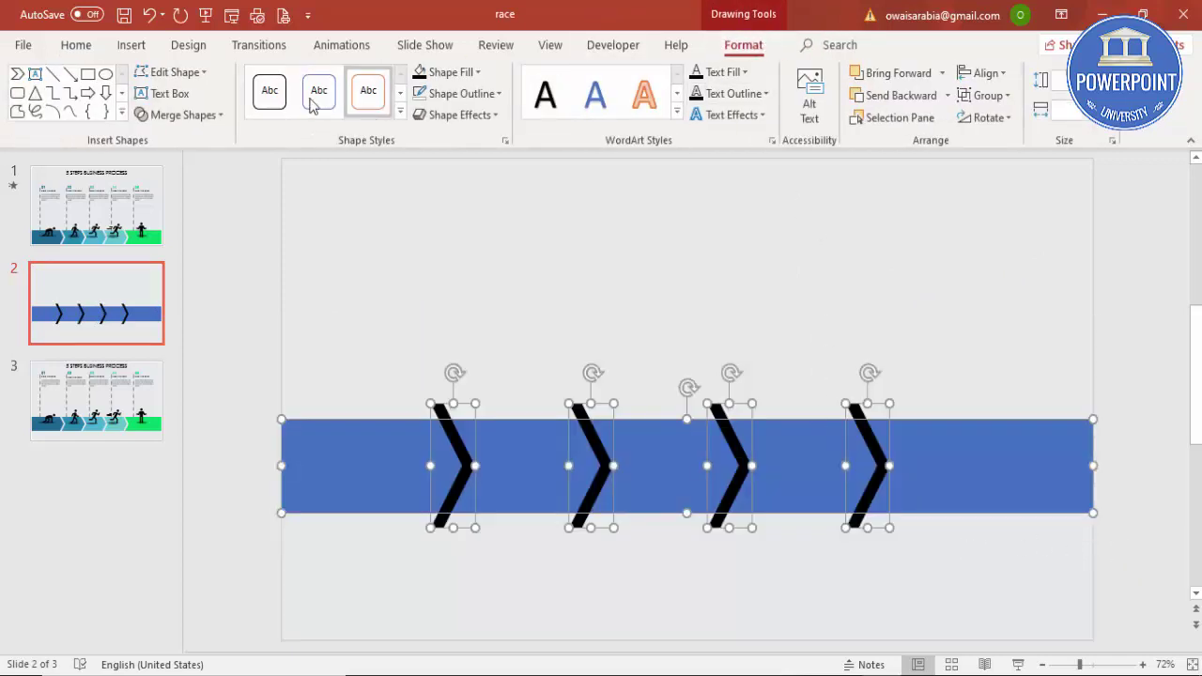
click(210, 114)
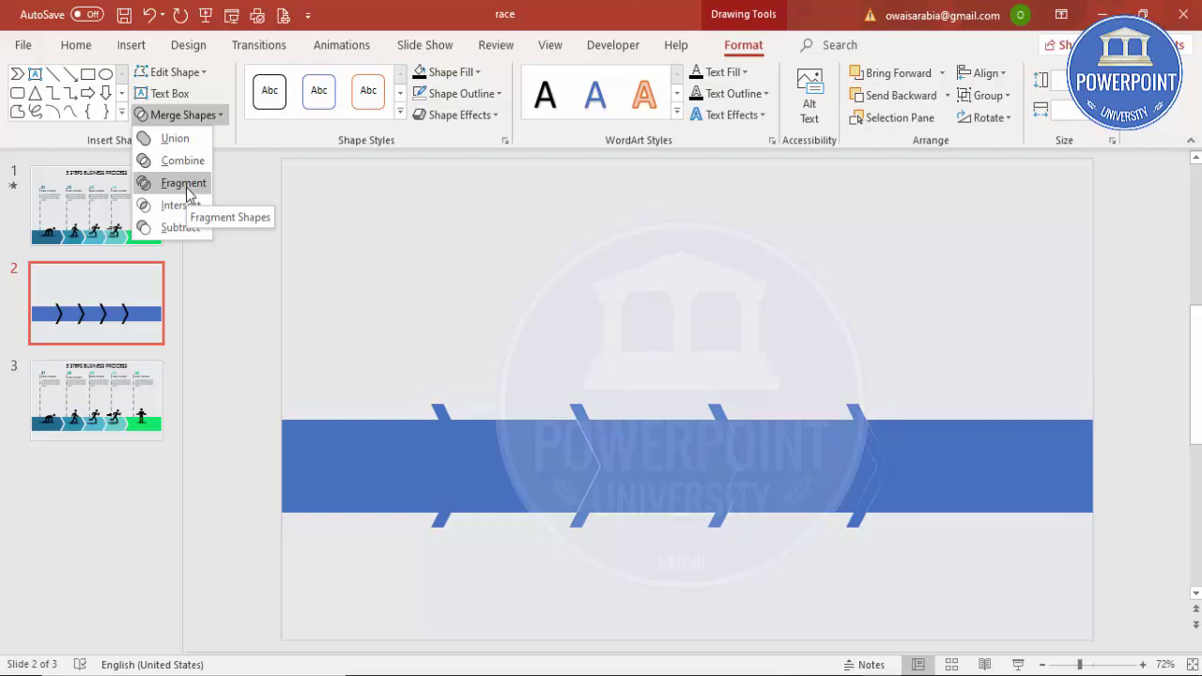
click(184, 183)
click(414, 299)
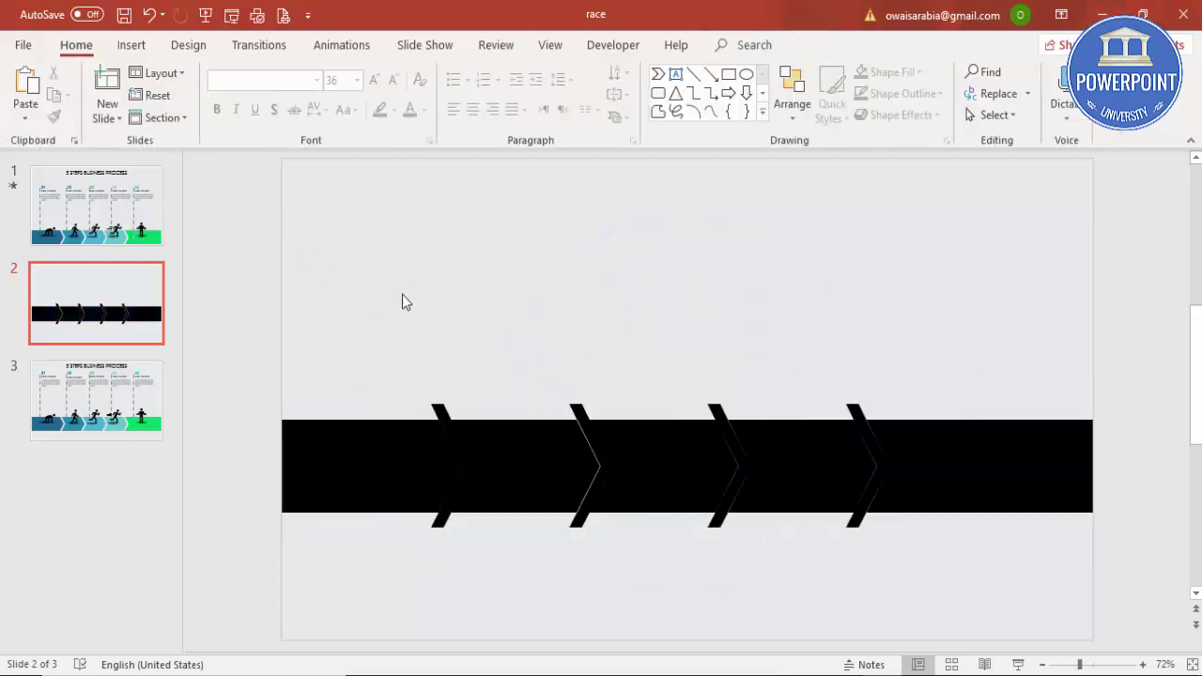
drag(381, 342, 529, 620)
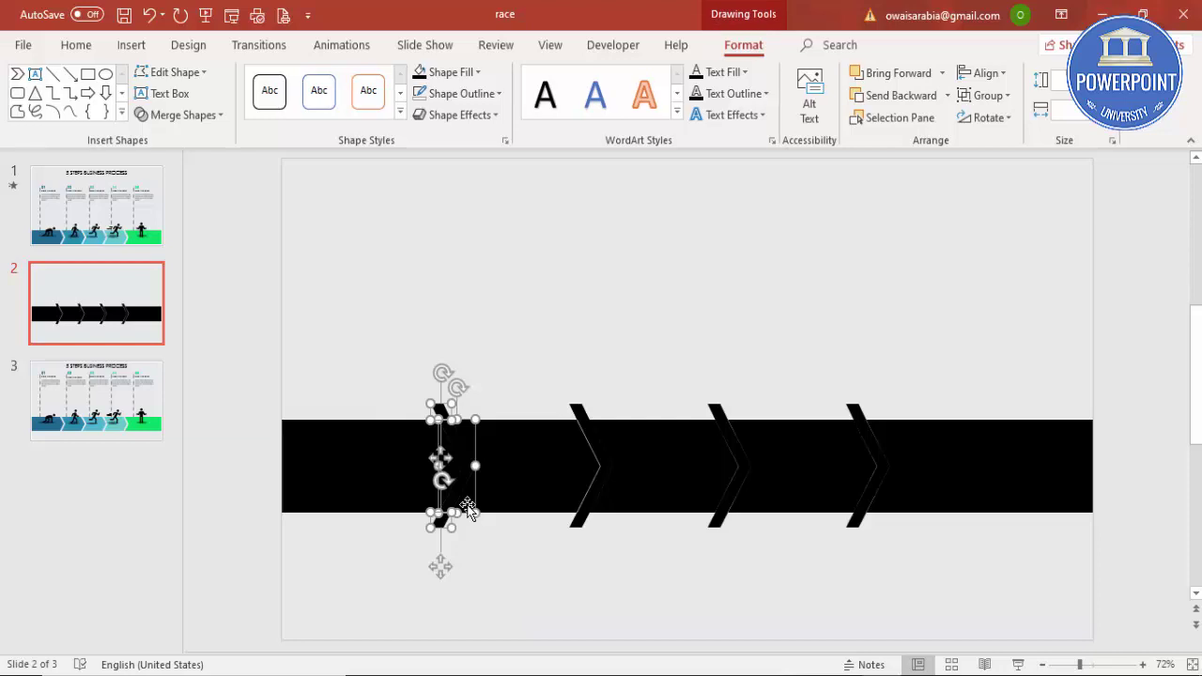
Delete the second, third and fourth chevron sliver pieces from the bar
drag(380, 322, 493, 579)
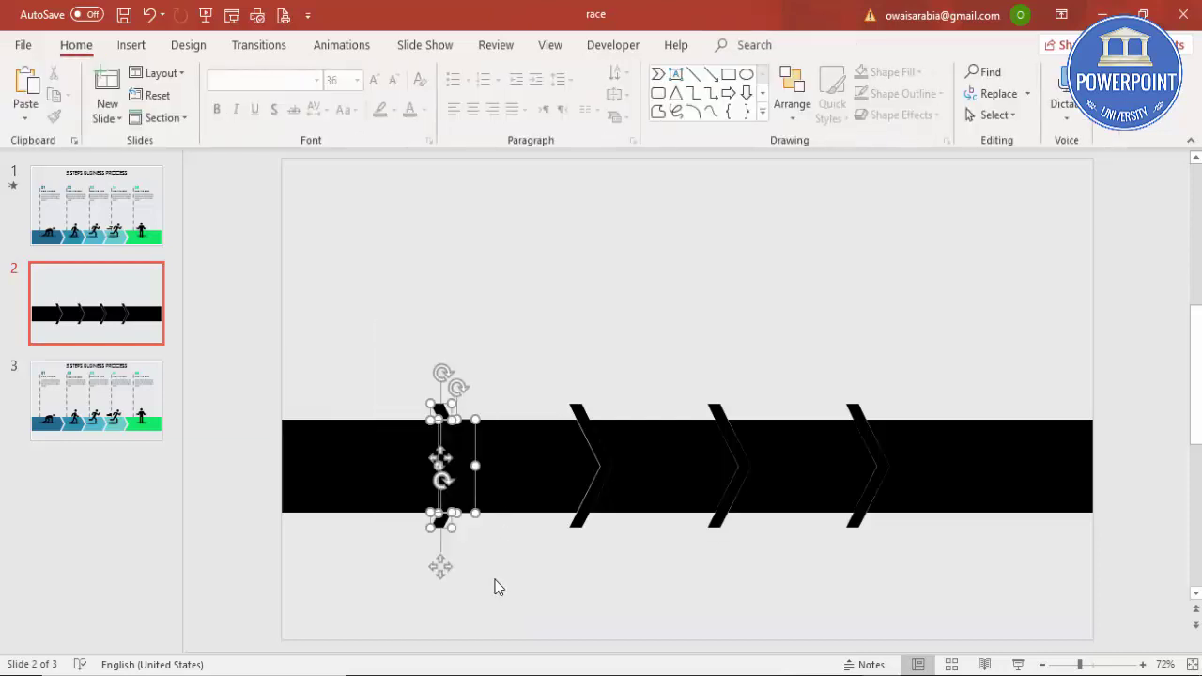
click(513, 547)
drag(517, 345, 627, 630)
key(Delete)
drag(675, 343, 787, 609)
key(Delete)
drag(840, 331, 943, 573)
key(Delete)
Select the leftmost black segment and bring up its Shape Fill colours
click(939, 461)
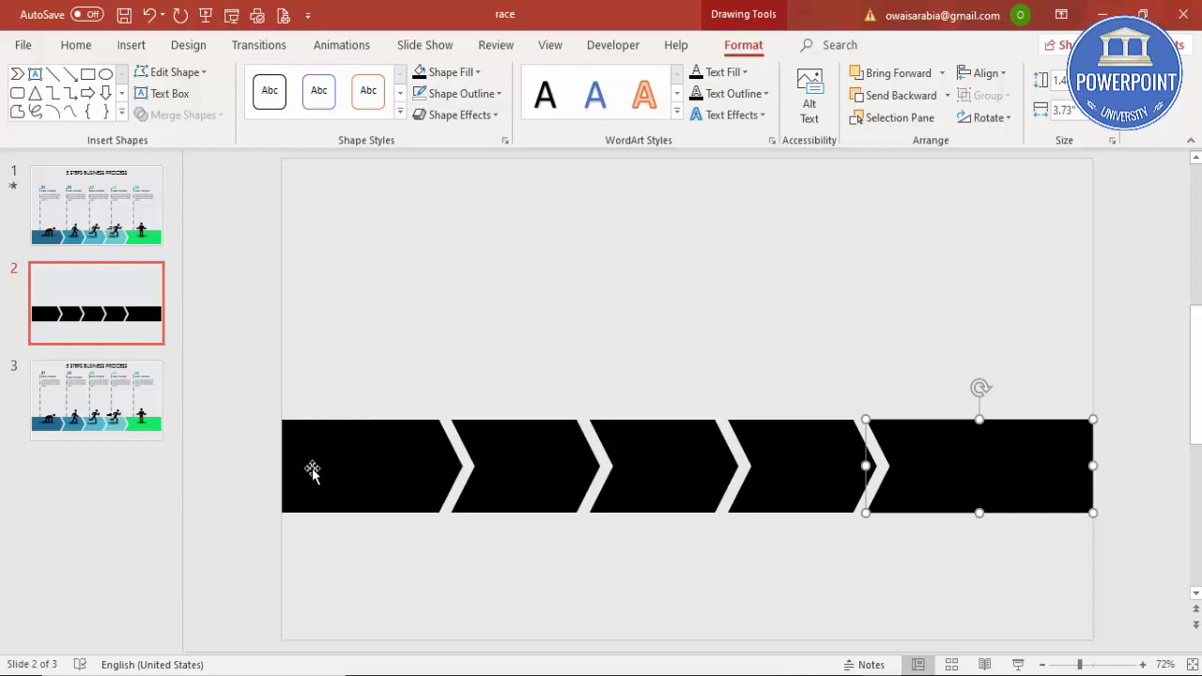
click(385, 468)
click(461, 77)
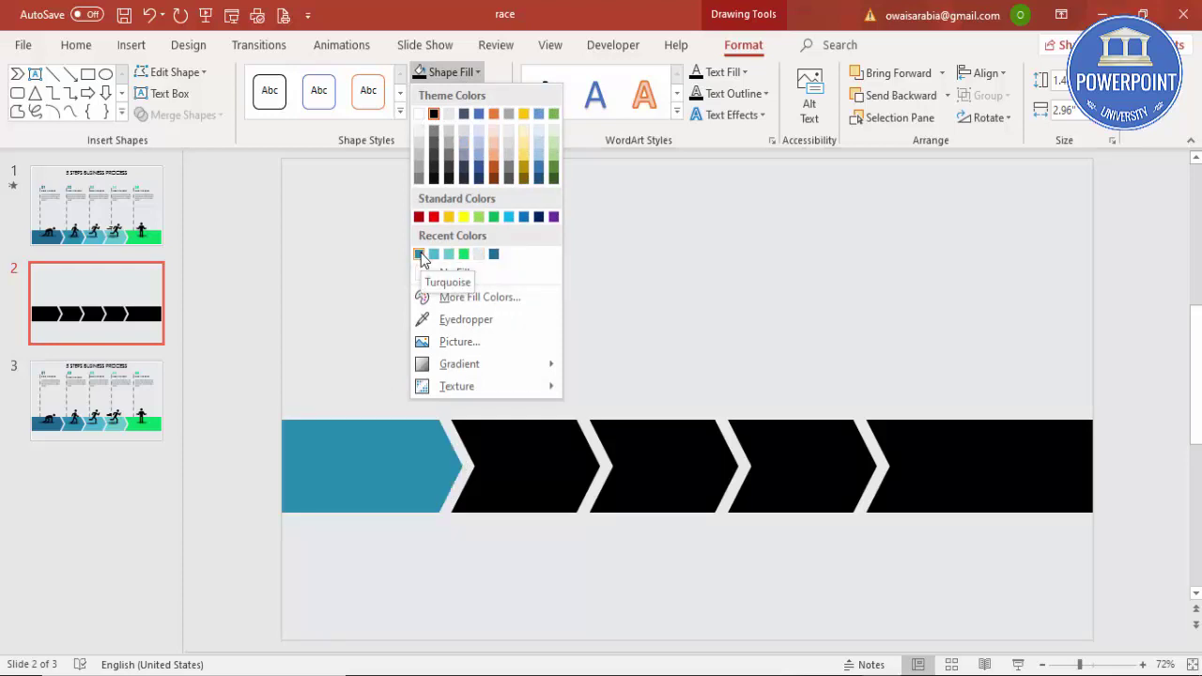
Fill the first segment dark blue, the second teal and the third a lighter teal
click(496, 255)
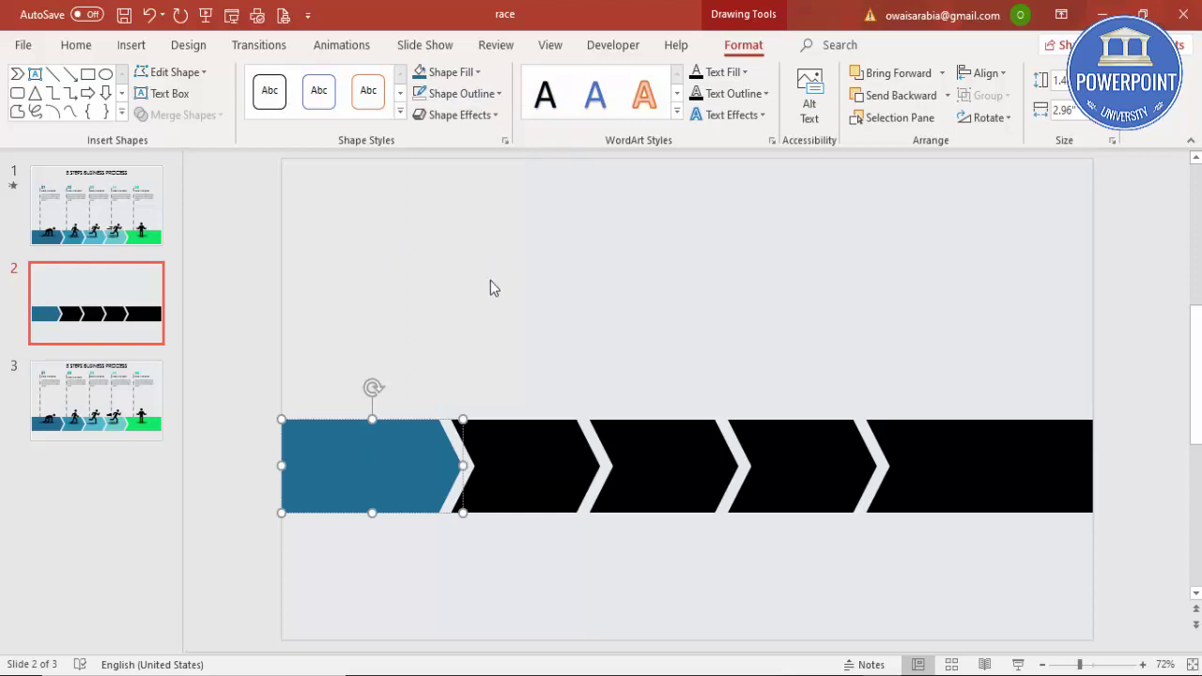
click(491, 440)
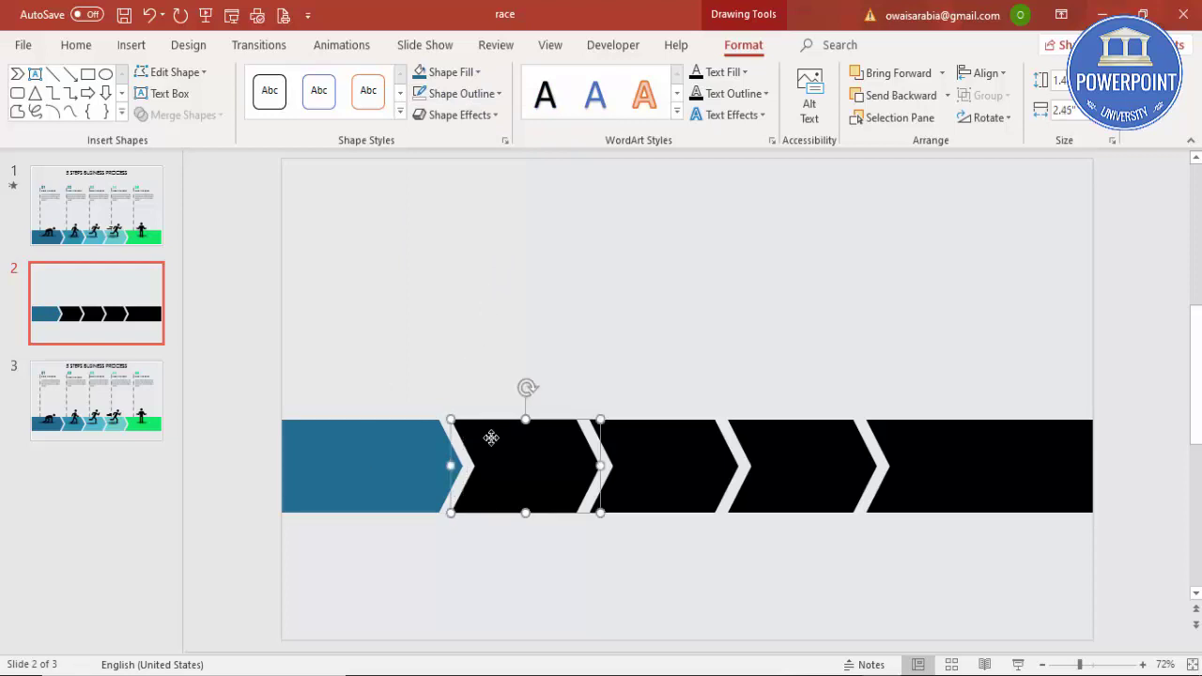
click(475, 73)
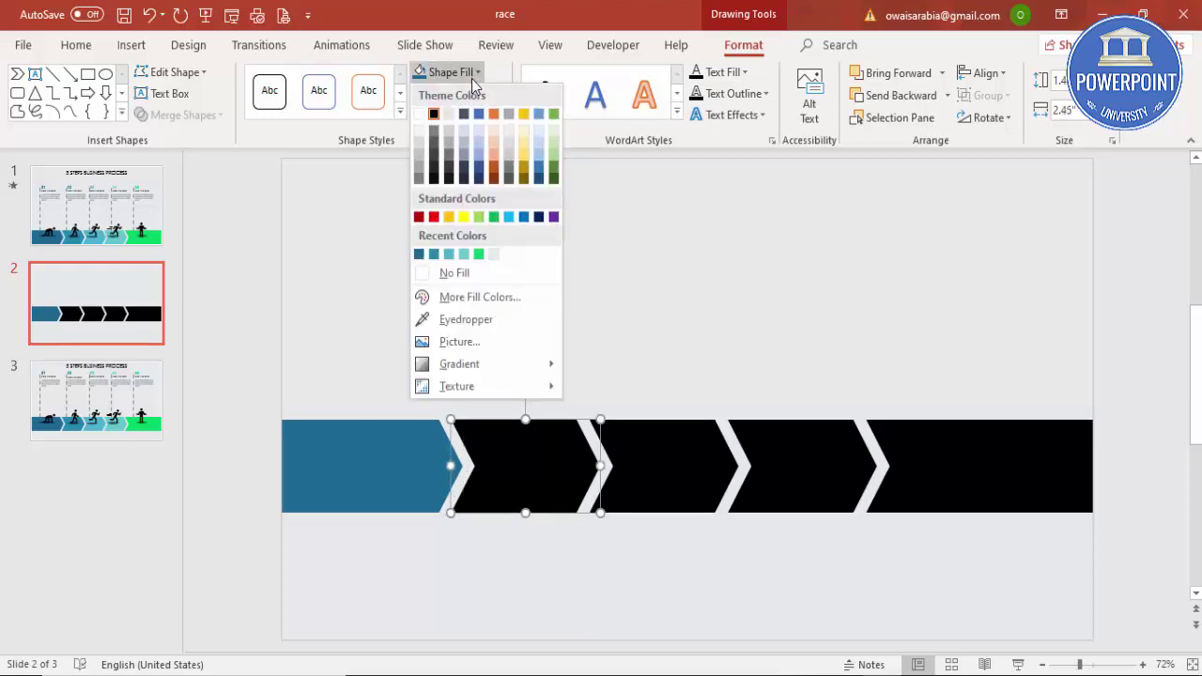
click(433, 254)
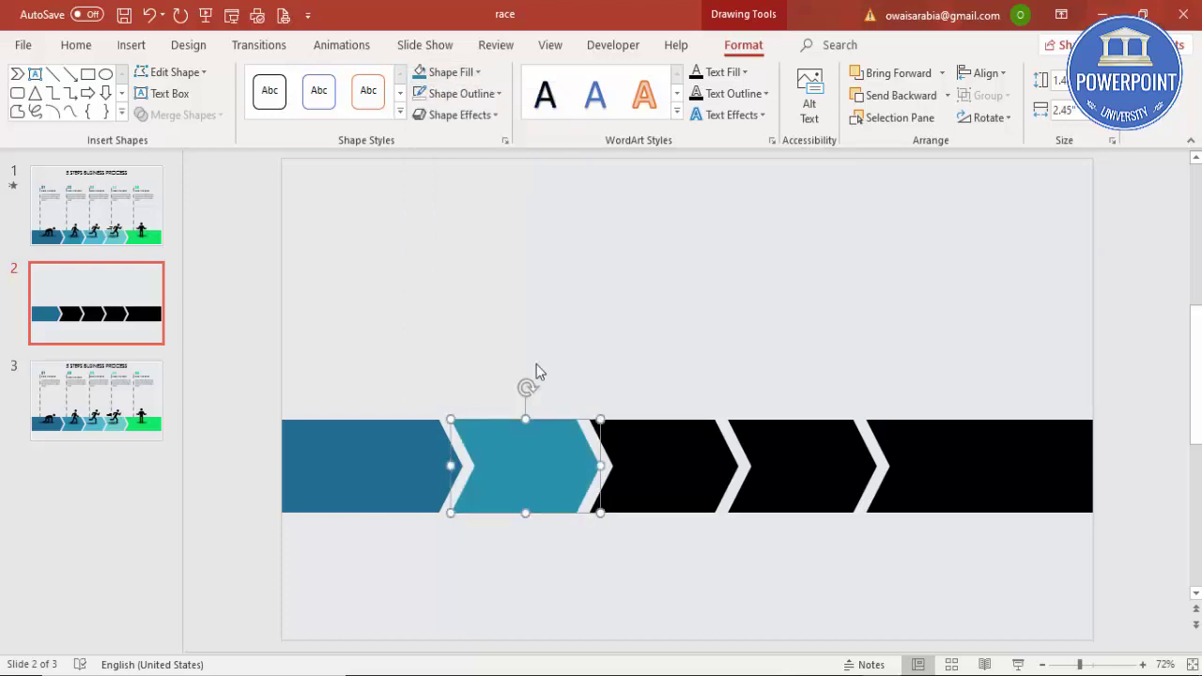
click(685, 453)
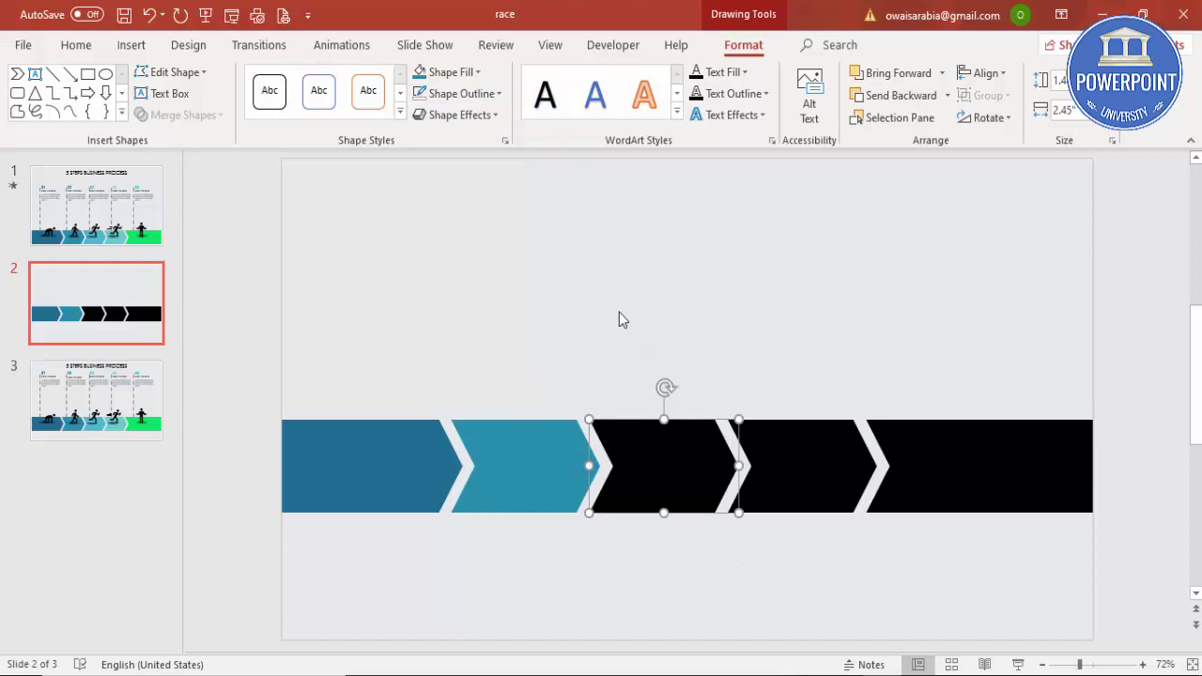
click(475, 74)
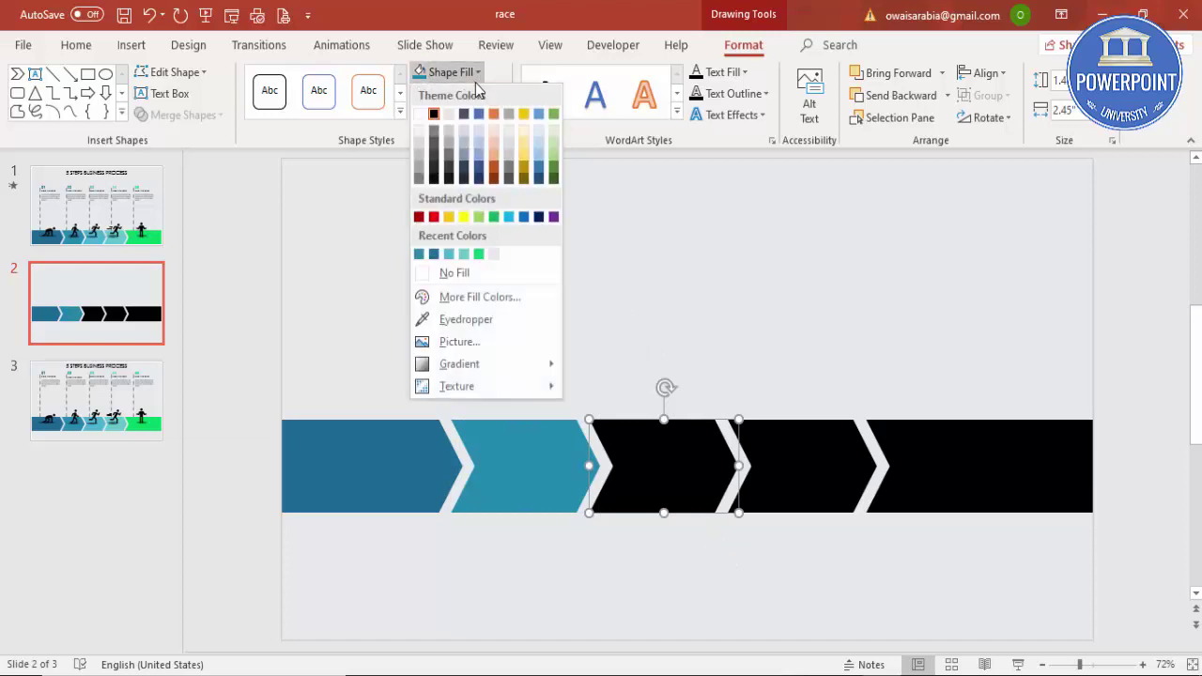
click(450, 254)
Fill the fourth chevron pale teal and the final block bright green
click(800, 447)
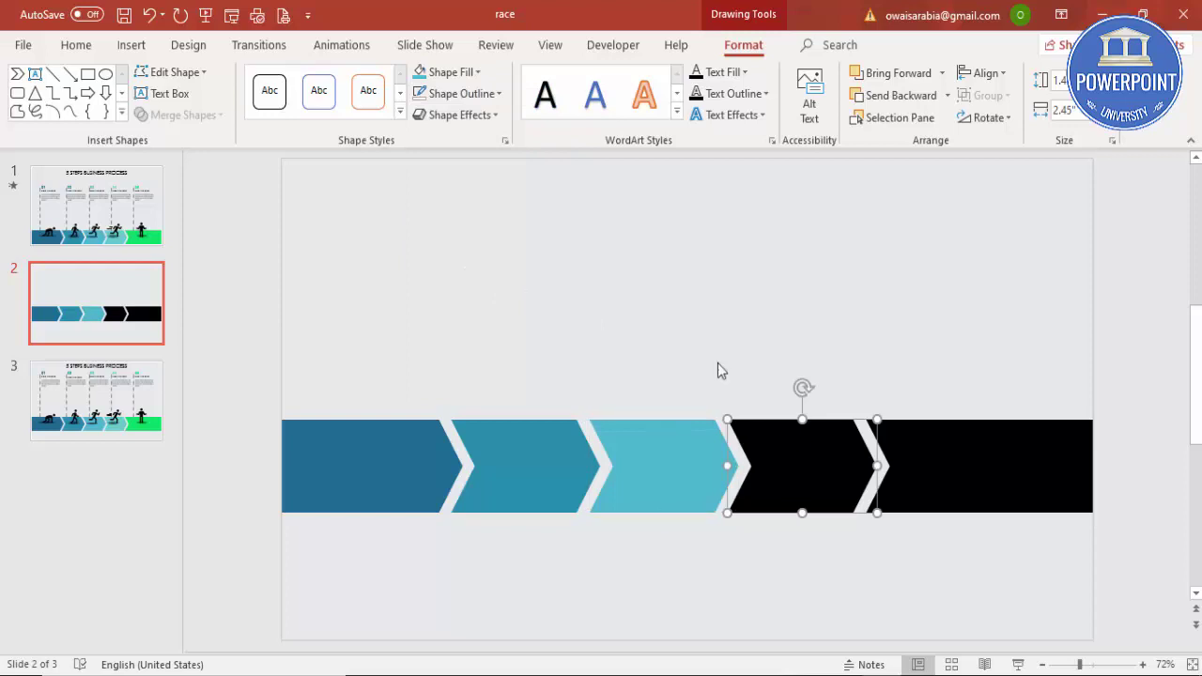
click(465, 74)
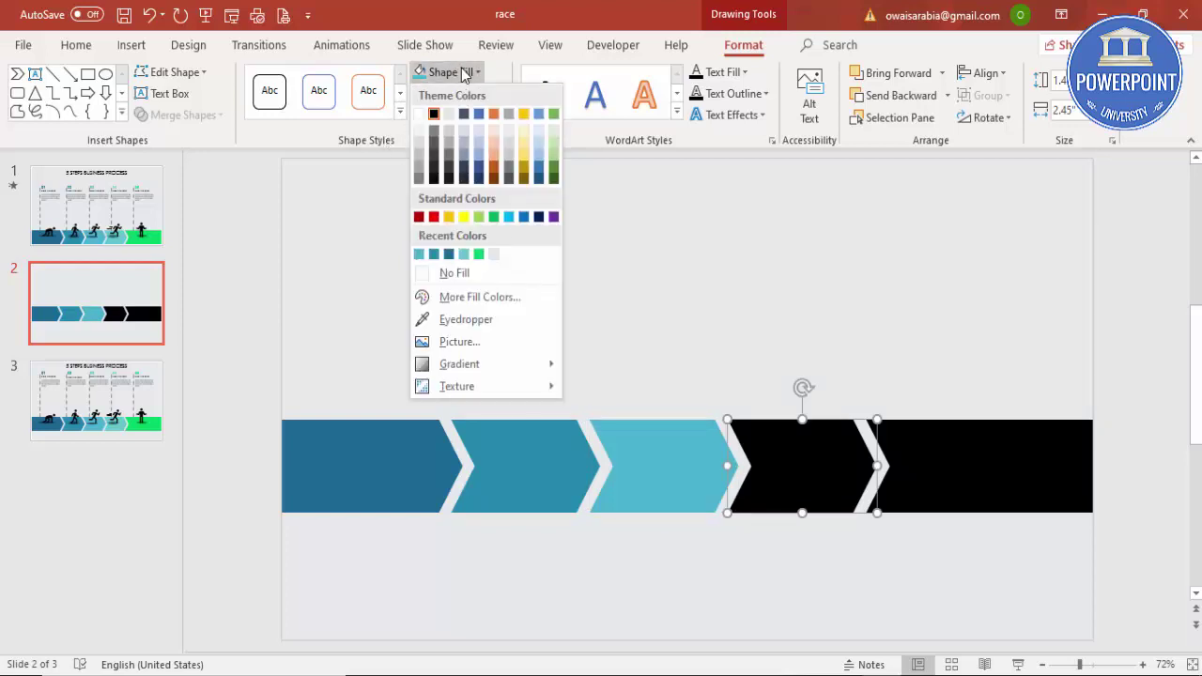
click(462, 252)
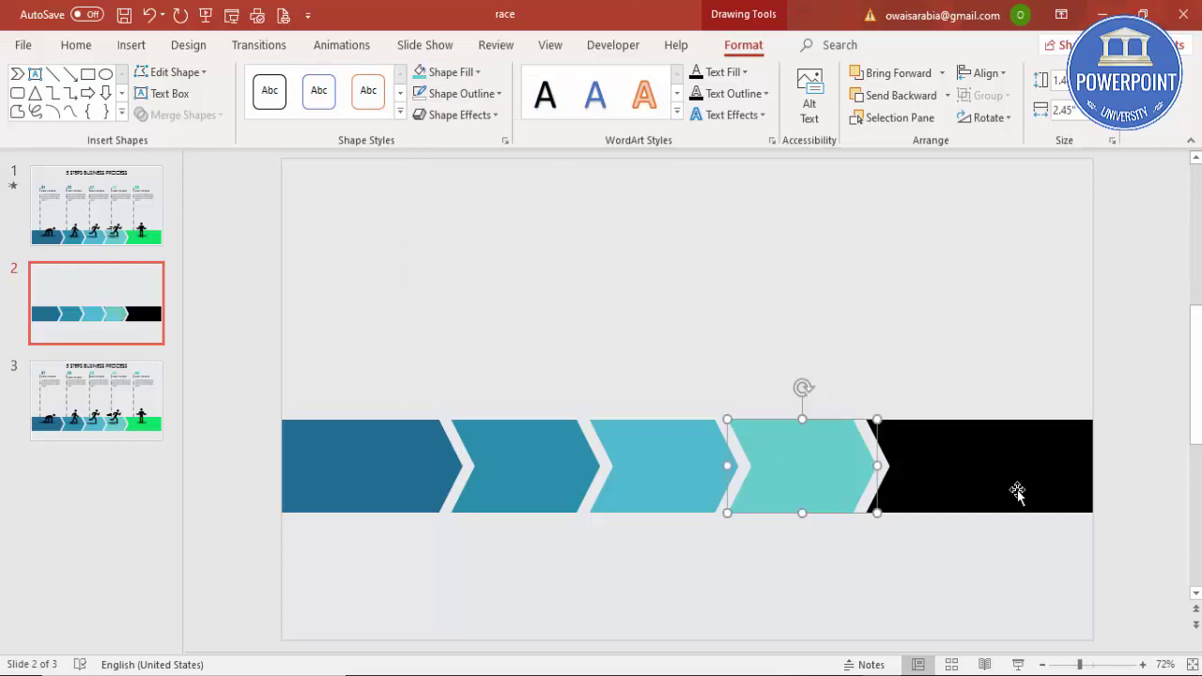
click(991, 455)
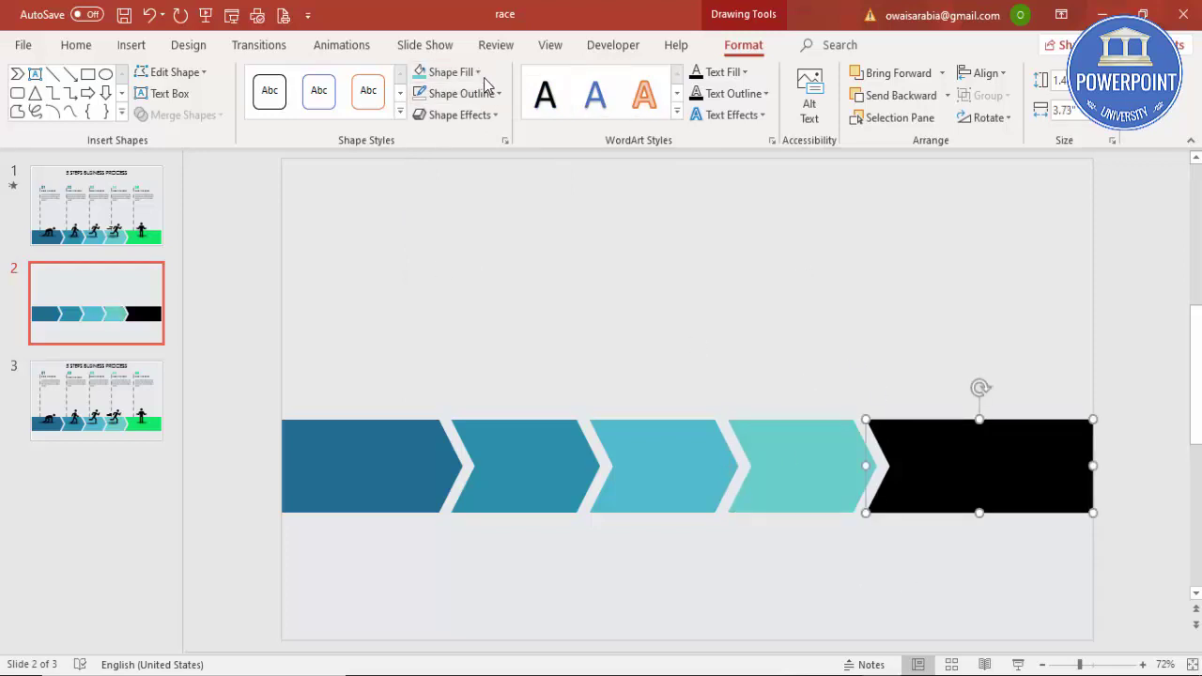
click(455, 72)
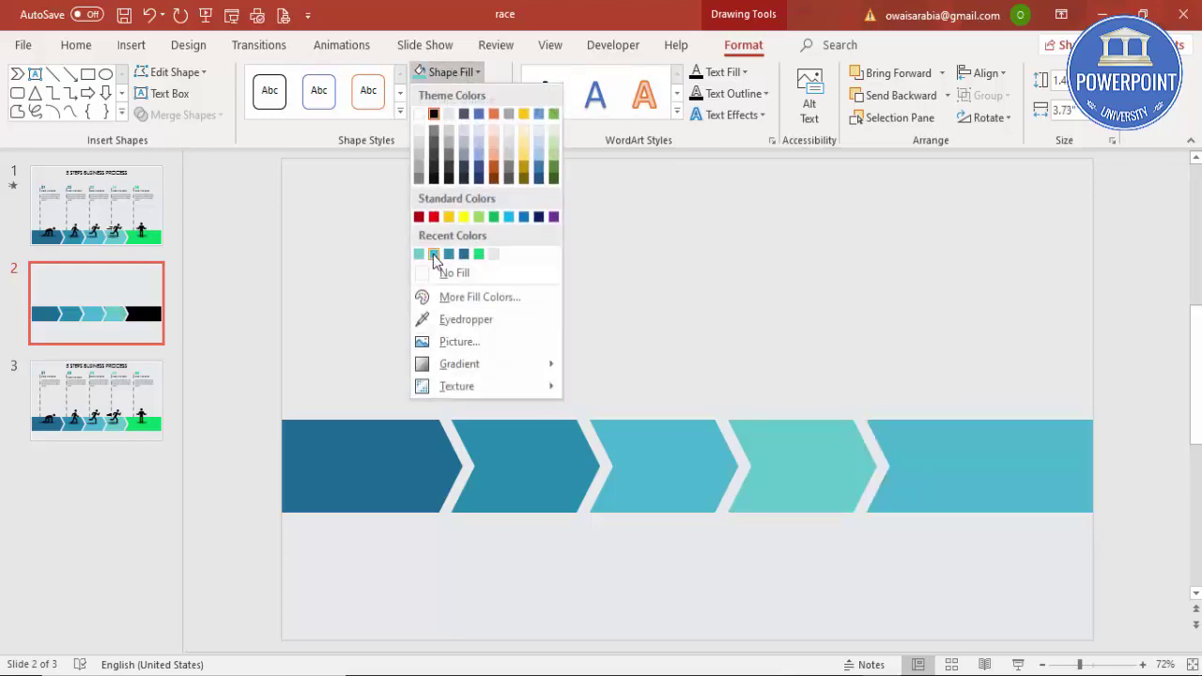
click(480, 255)
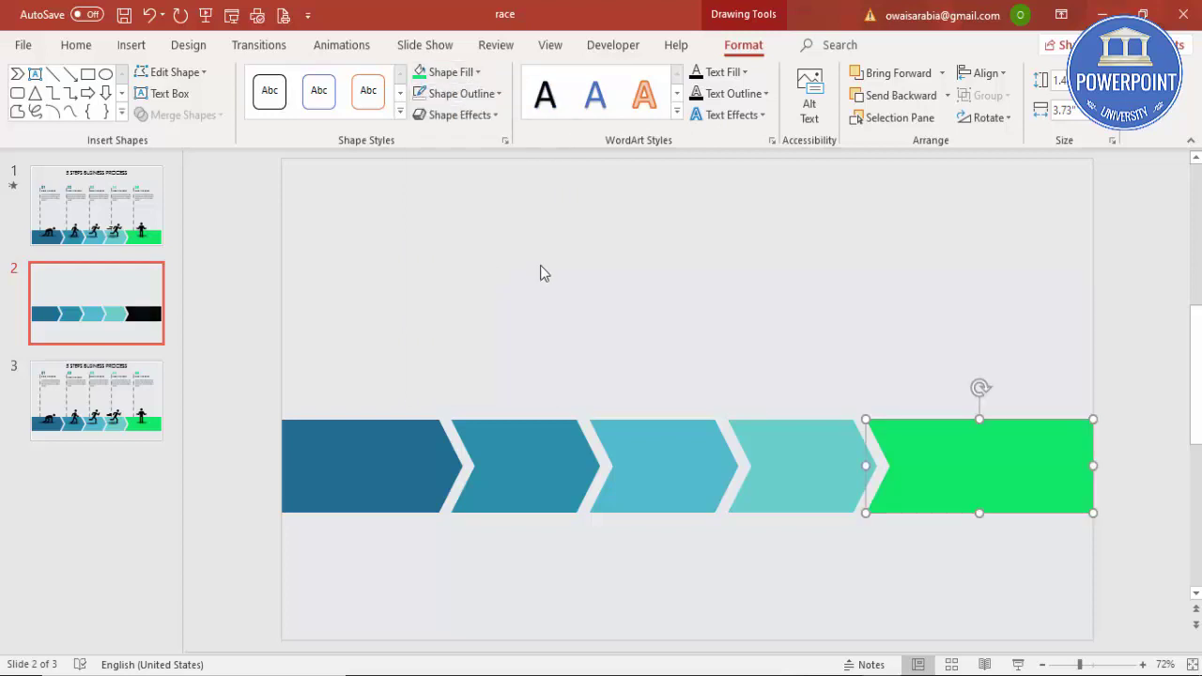
click(596, 317)
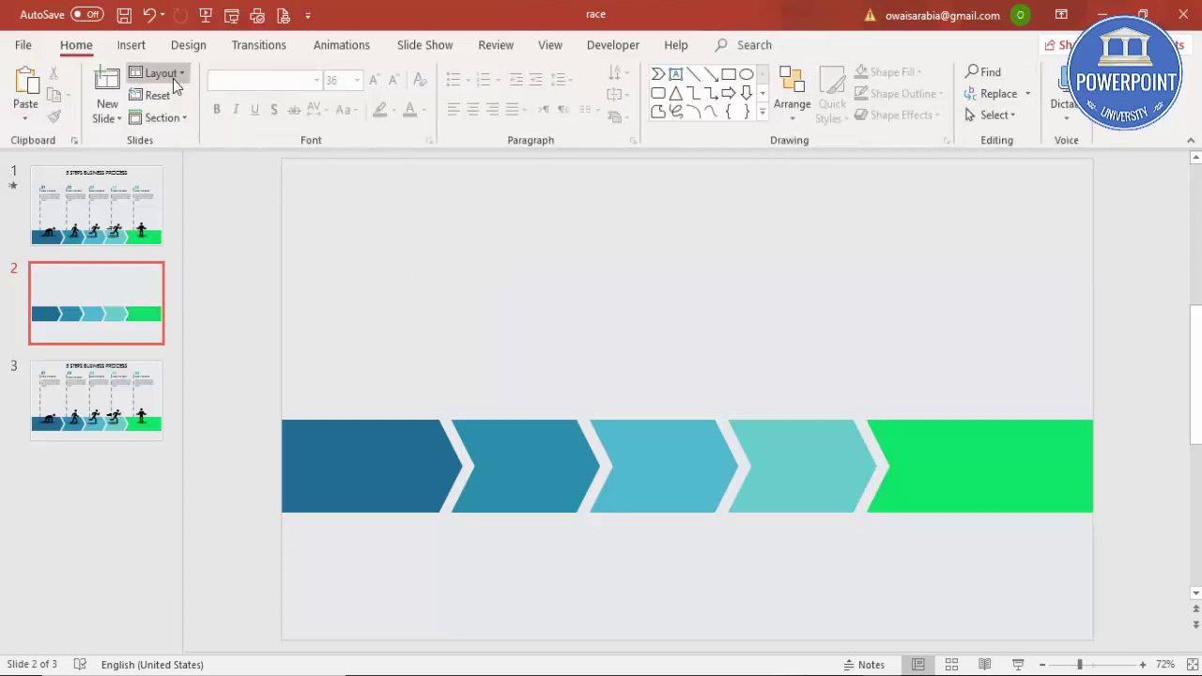
Open Insert > Icons and scroll down toward the People category
click(130, 45)
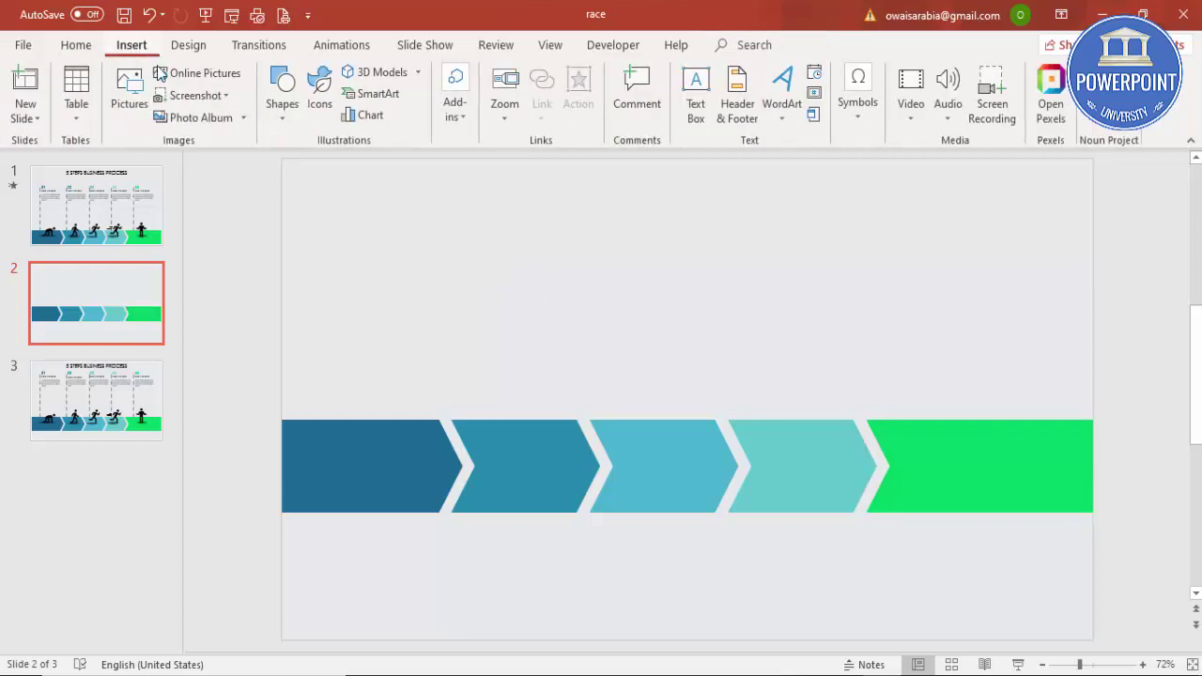
click(320, 97)
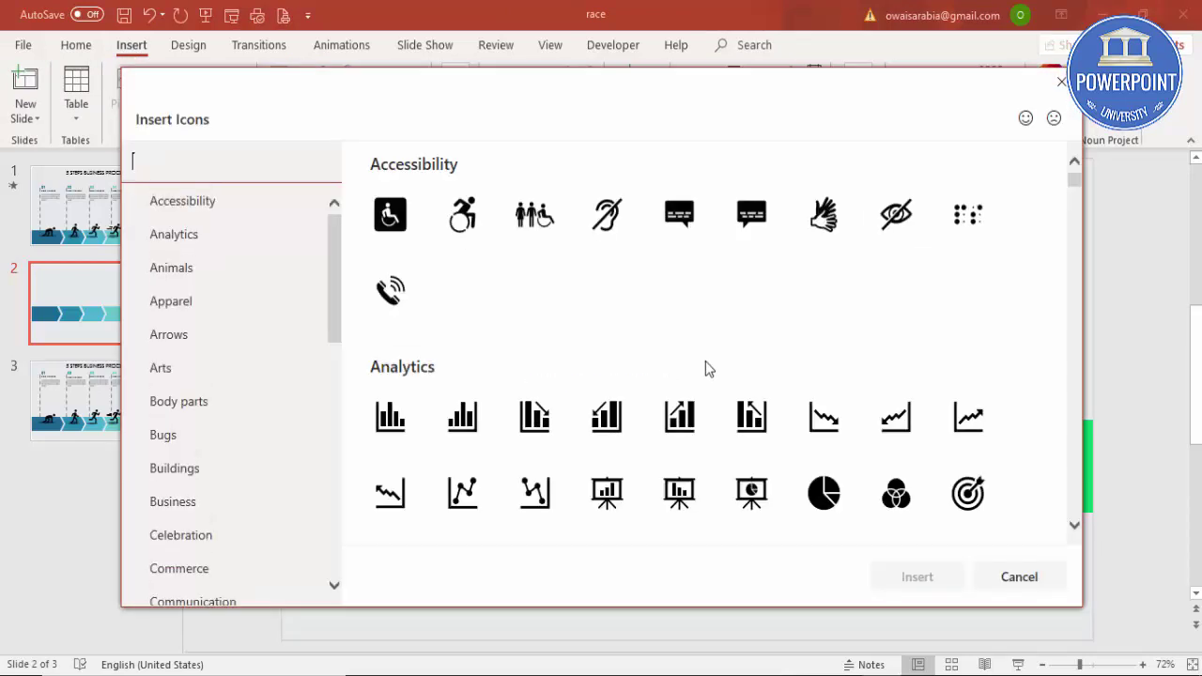
scroll(708, 367, down, 10)
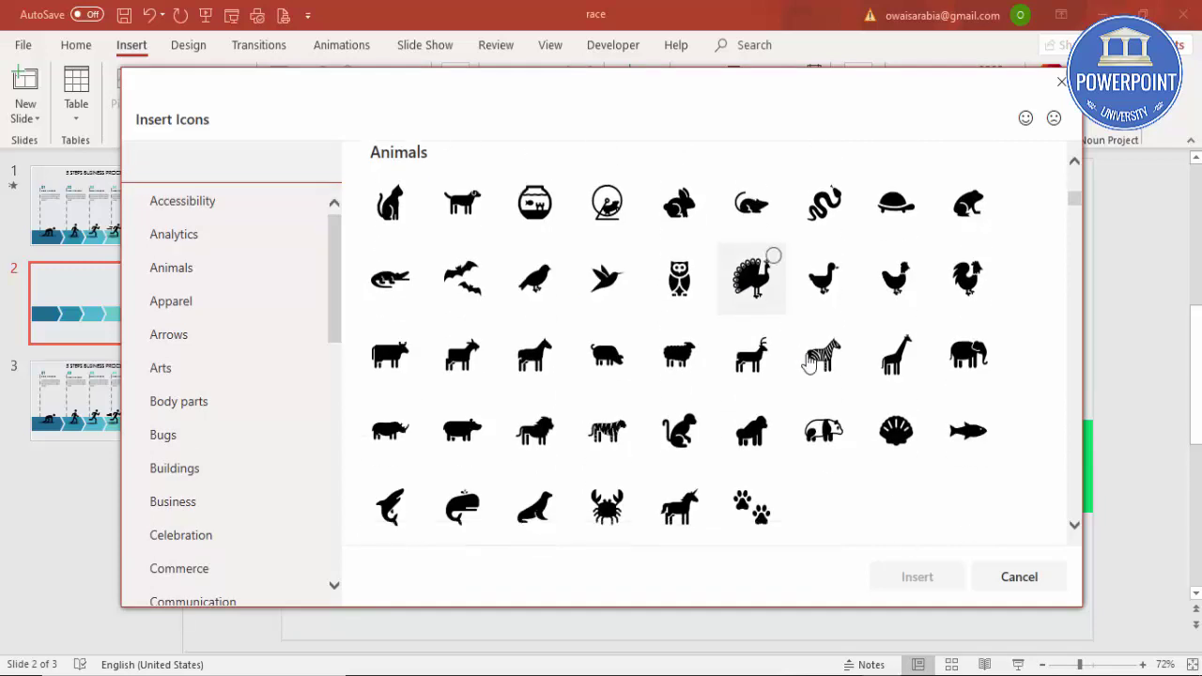
scroll(817, 381, down, 9)
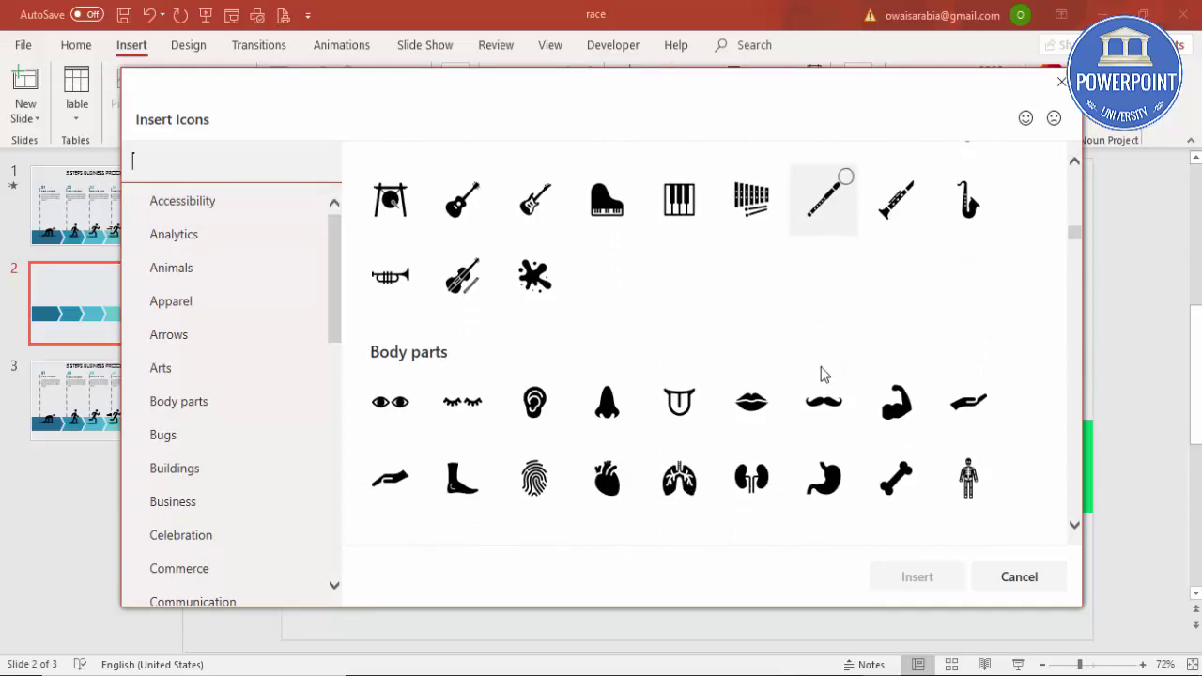
scroll(822, 376, down, 10)
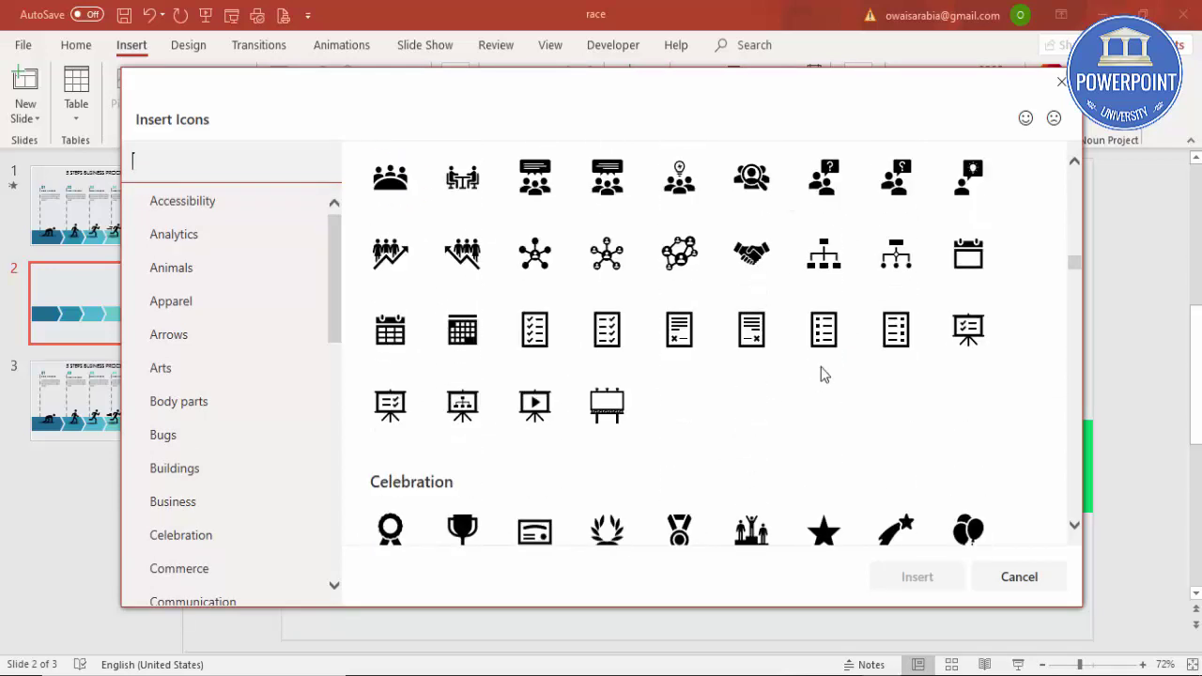
scroll(822, 375, down, 10)
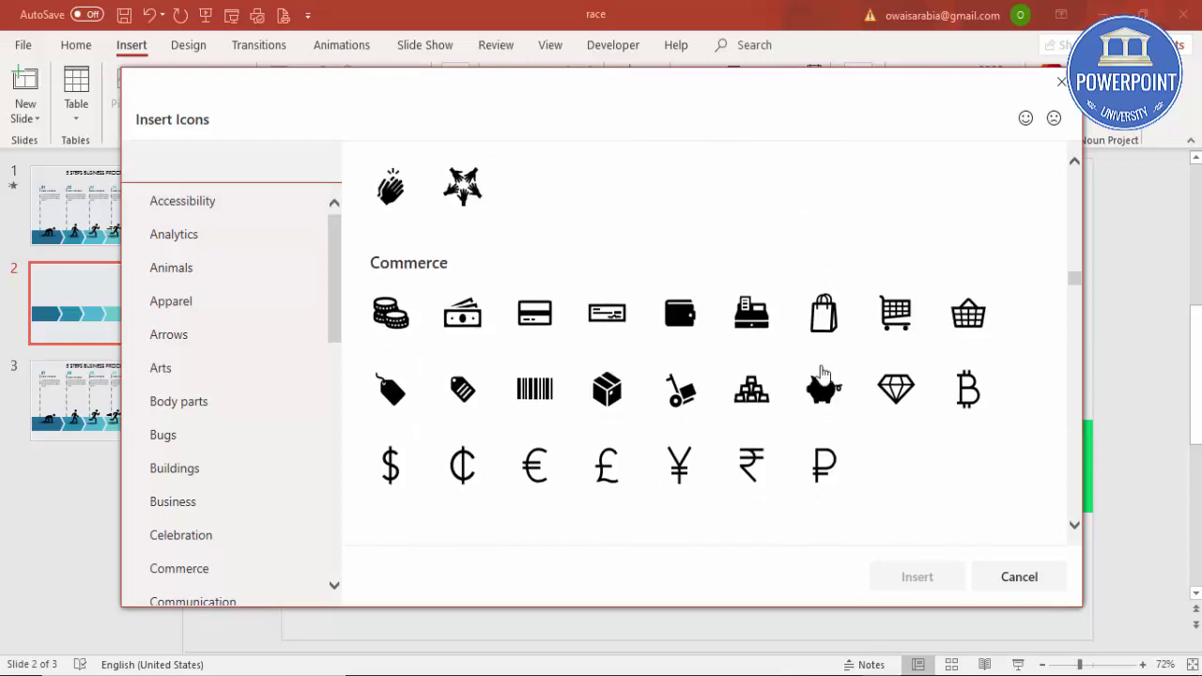
scroll(823, 376, down, 10)
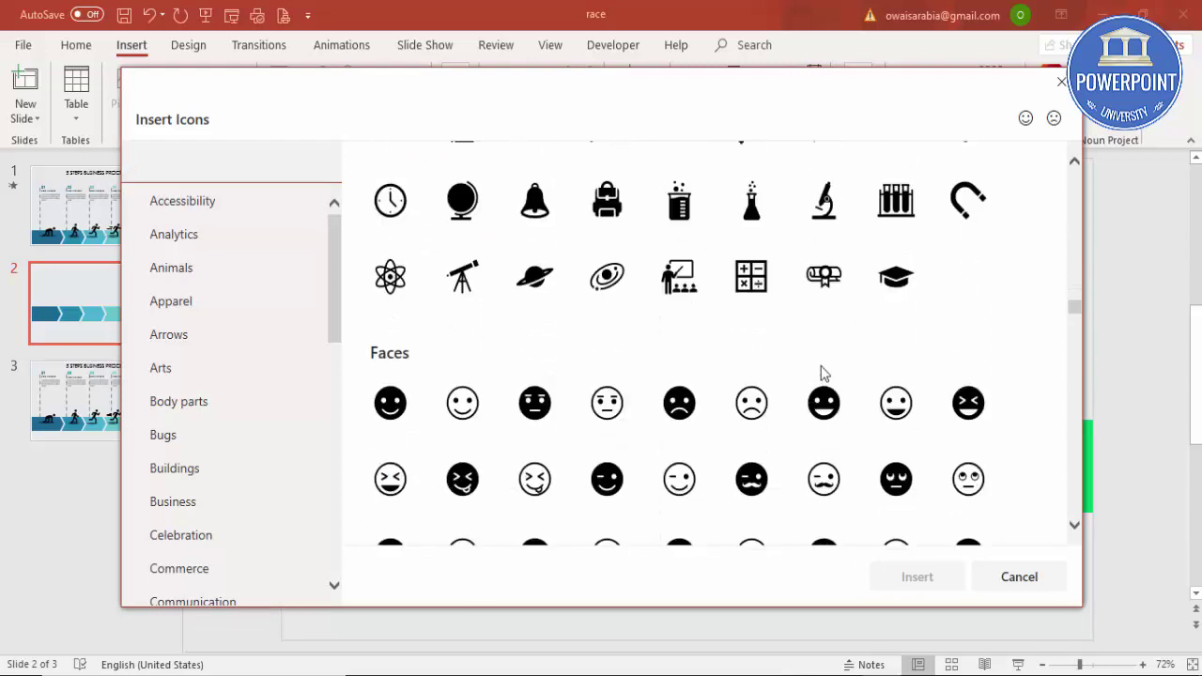
scroll(822, 374, down, 10)
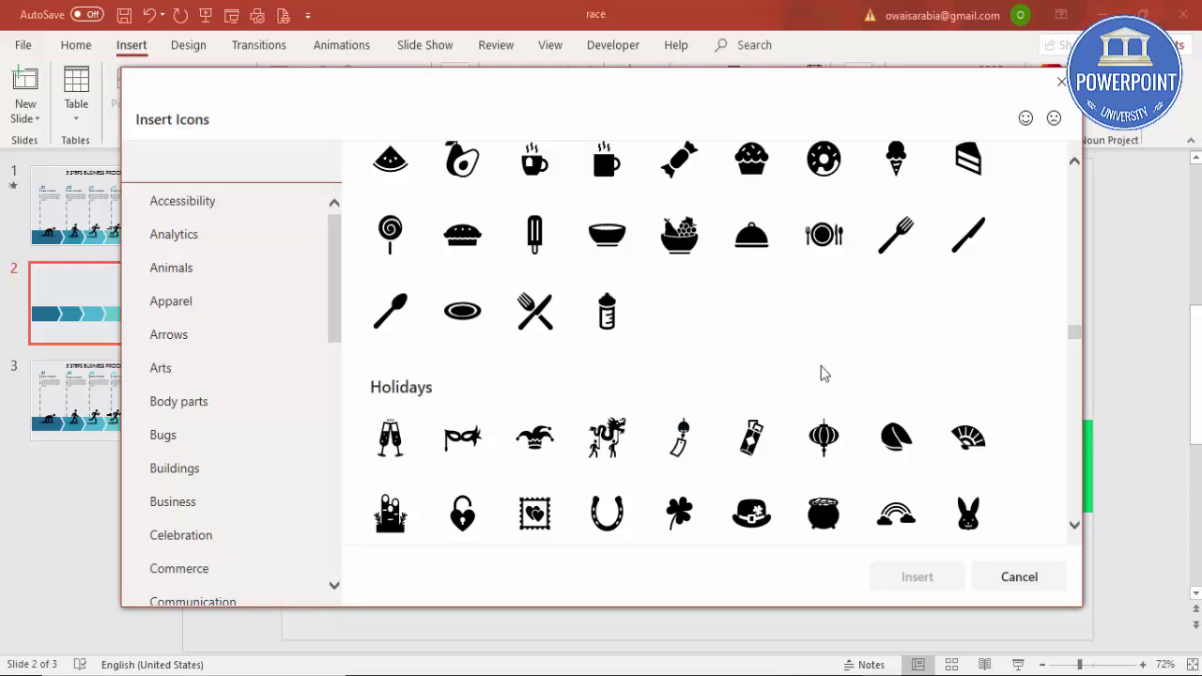
scroll(823, 375, down, 10)
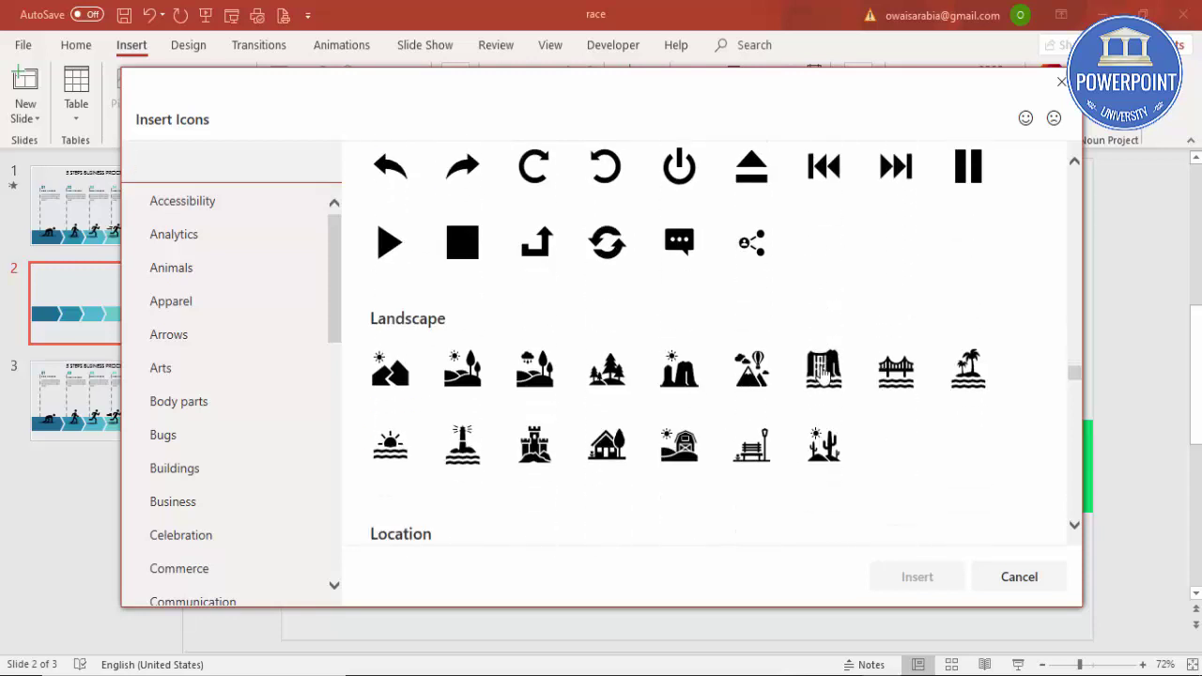
scroll(822, 376, down, 8)
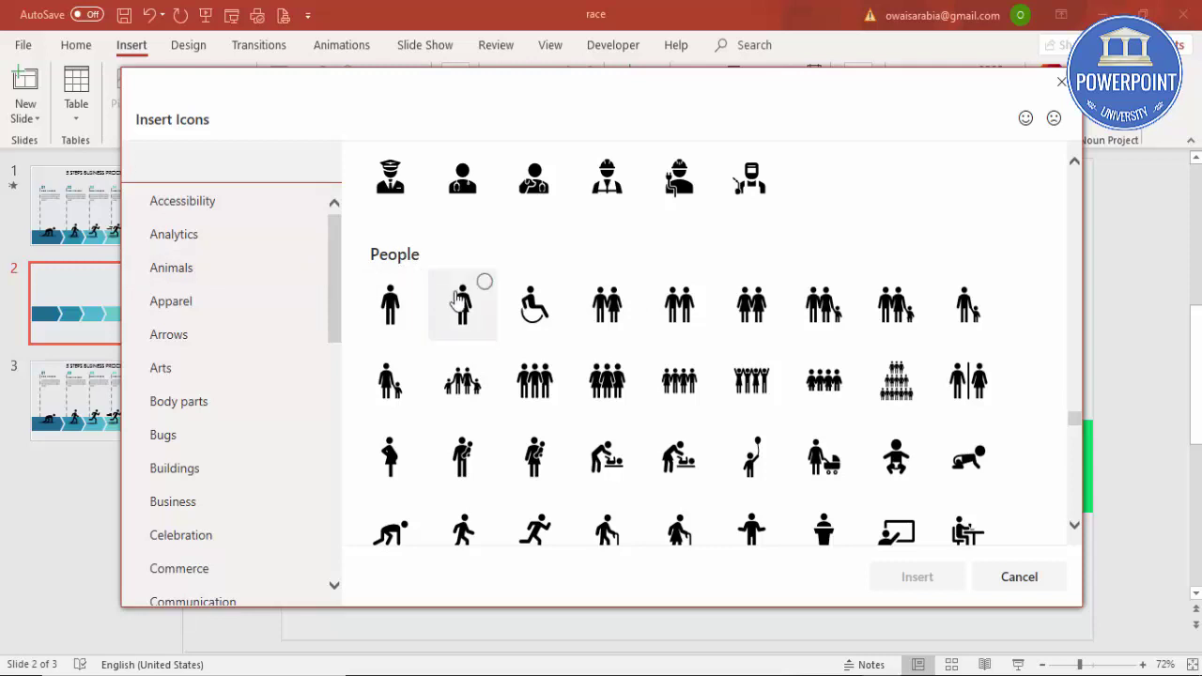
Pick the crawling, walking, running and standing person icons and insert all four
scroll(556, 338, down, 1)
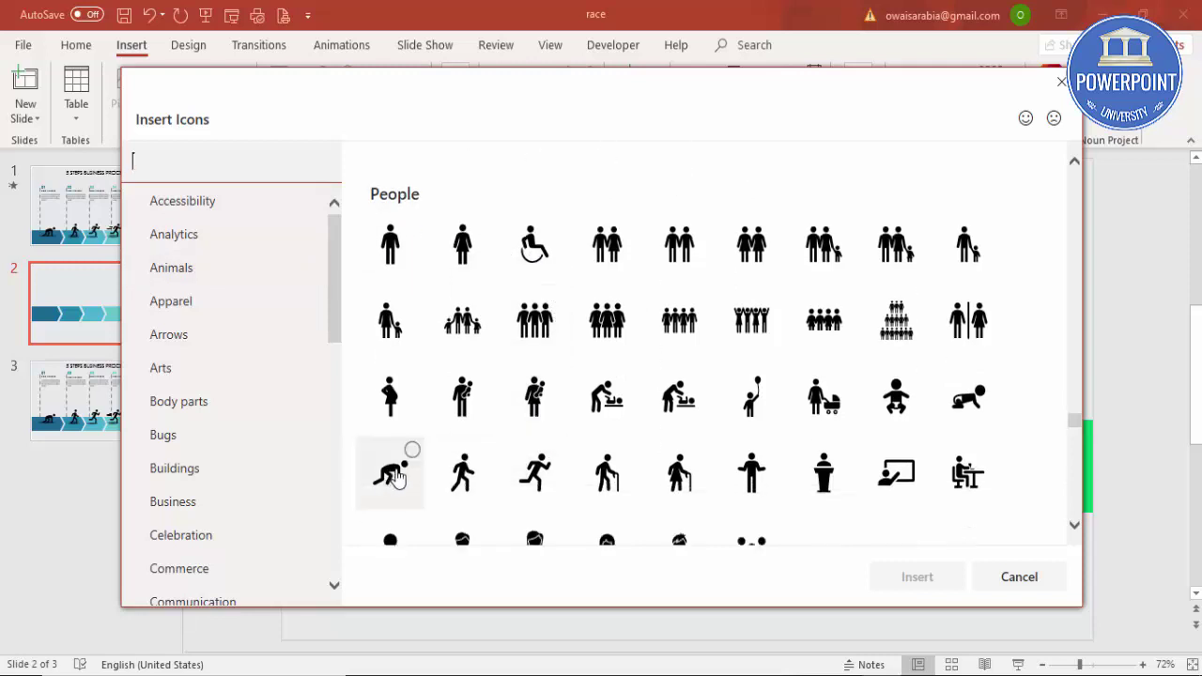
click(397, 478)
click(473, 477)
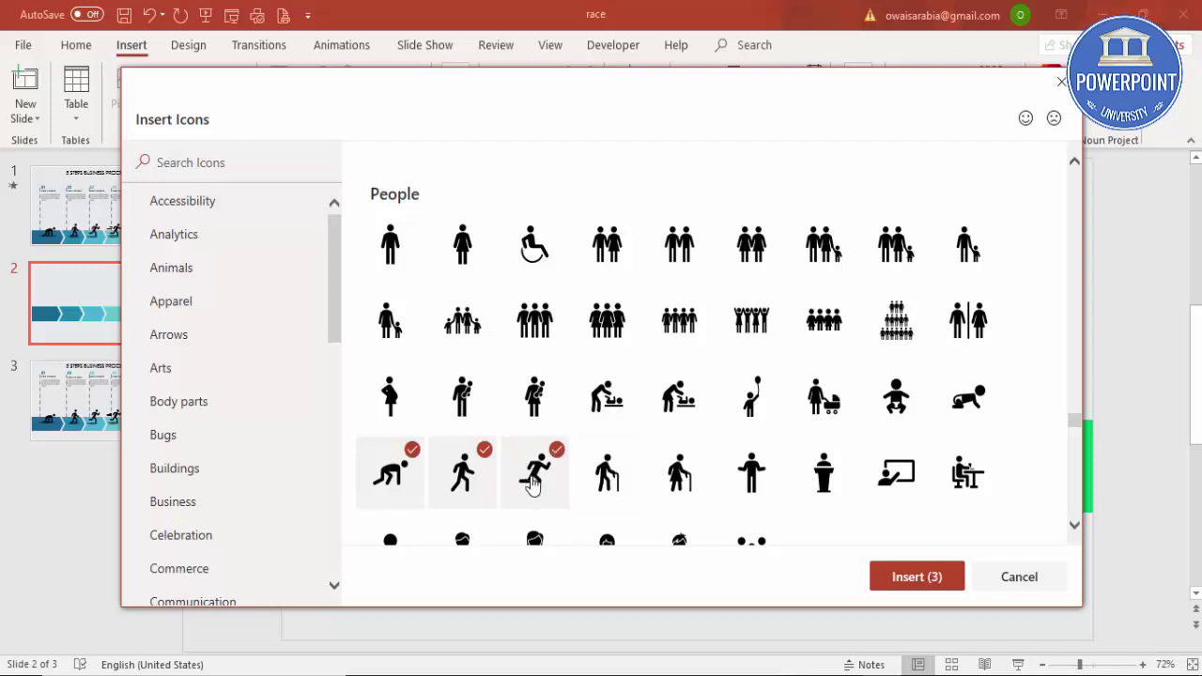
click(745, 502)
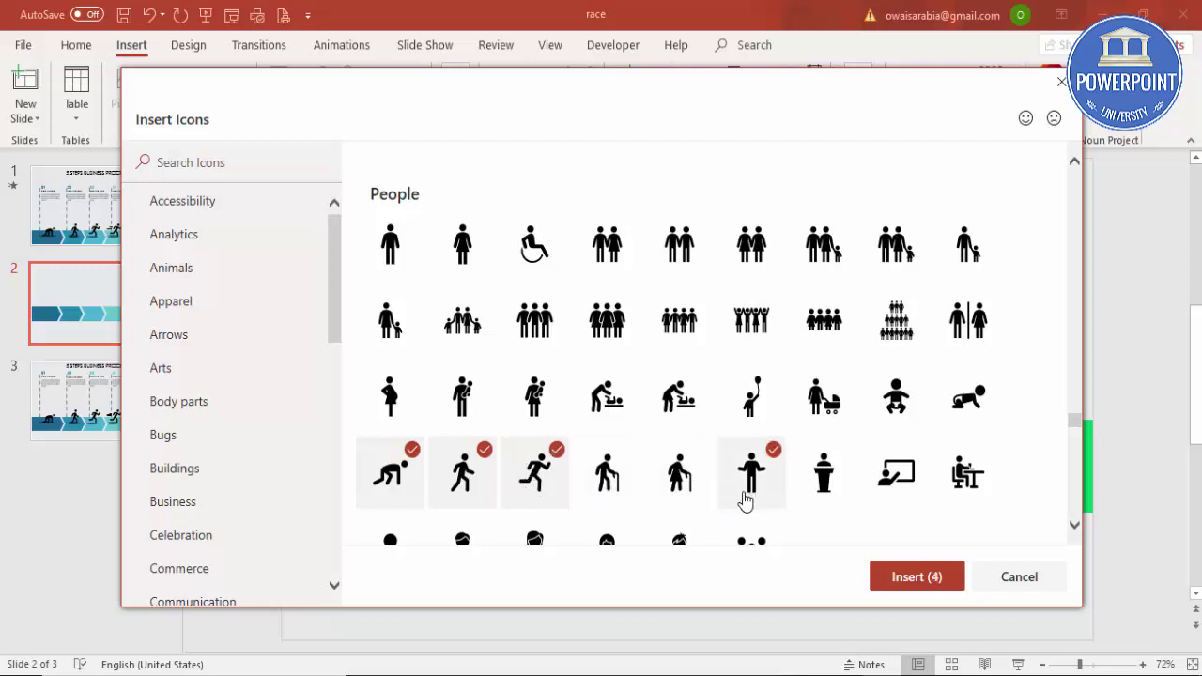
click(907, 578)
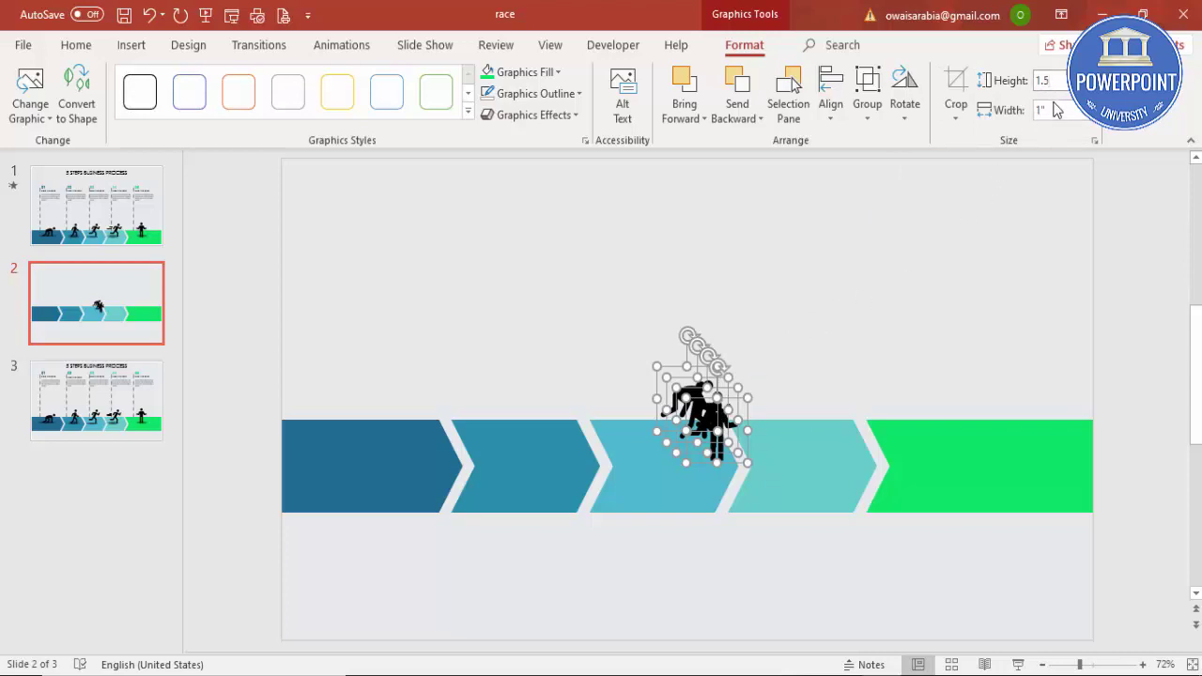
Size the icons to 1.5" and spread them apart, placing the crouching figure on the first chevron
key(Return)
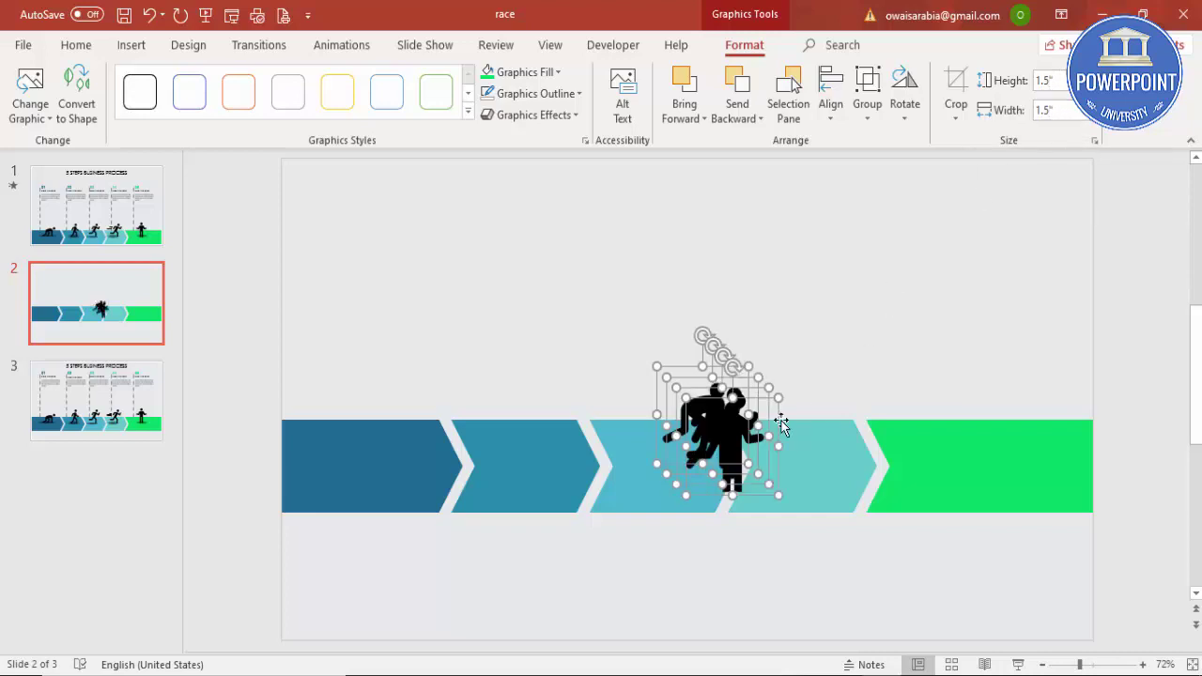
drag(747, 434, 925, 329)
click(871, 292)
click(778, 335)
click(732, 324)
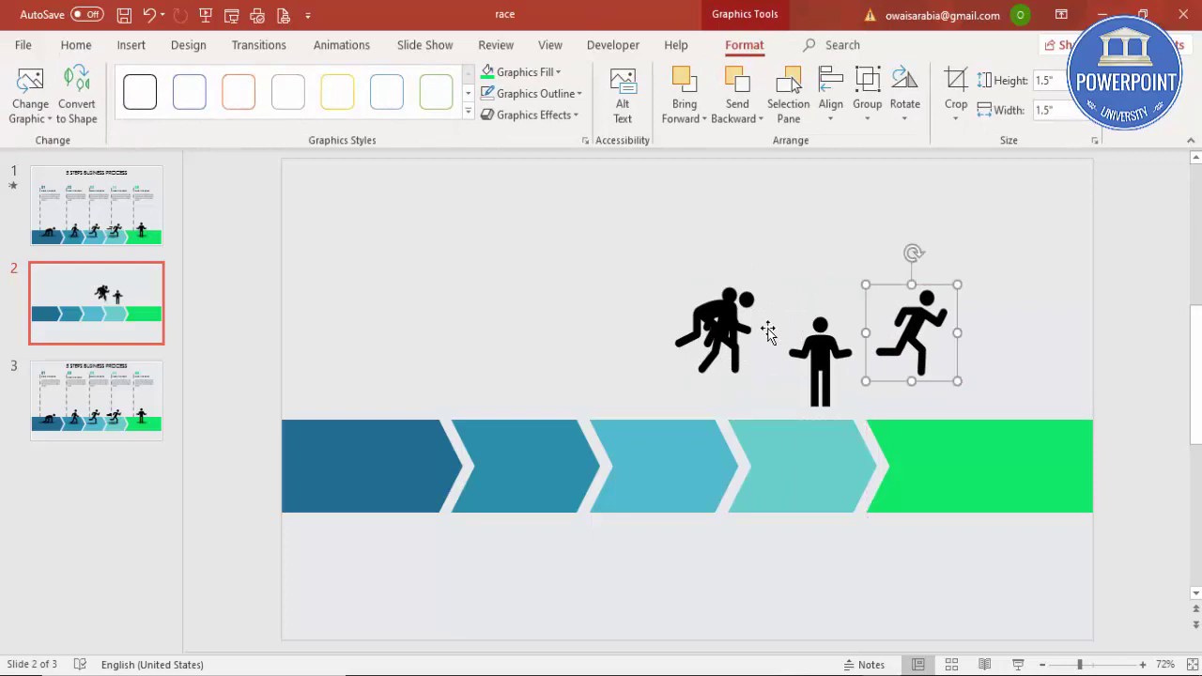
drag(719, 329, 818, 272)
drag(676, 333, 382, 435)
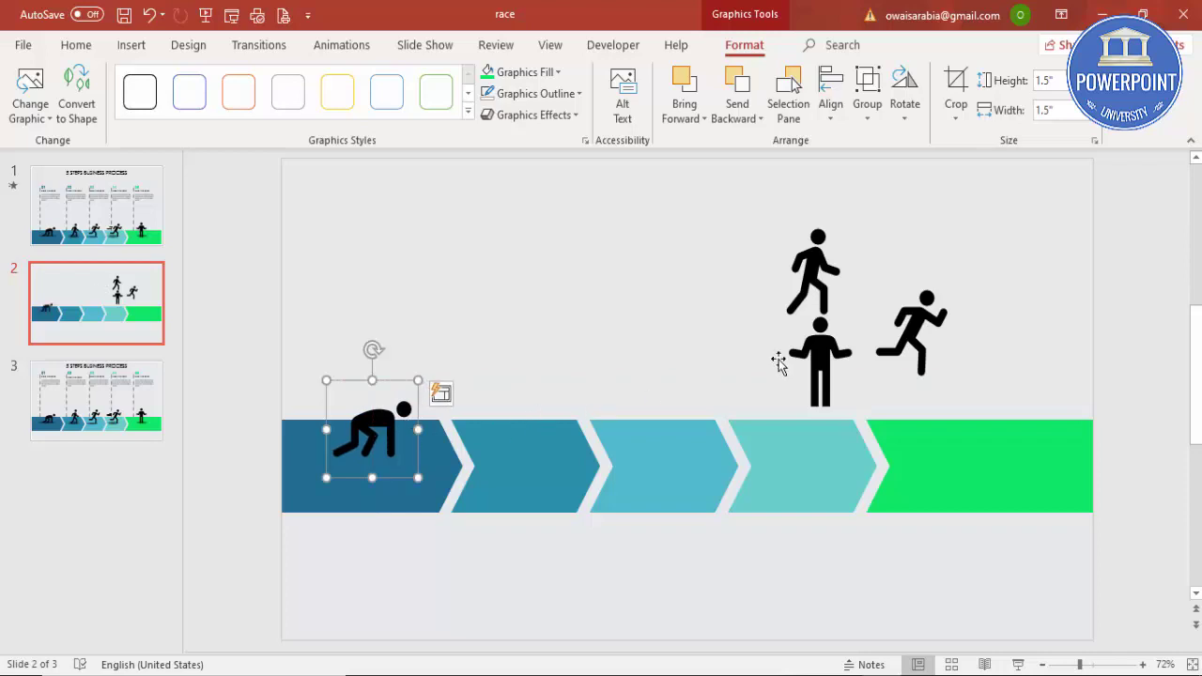